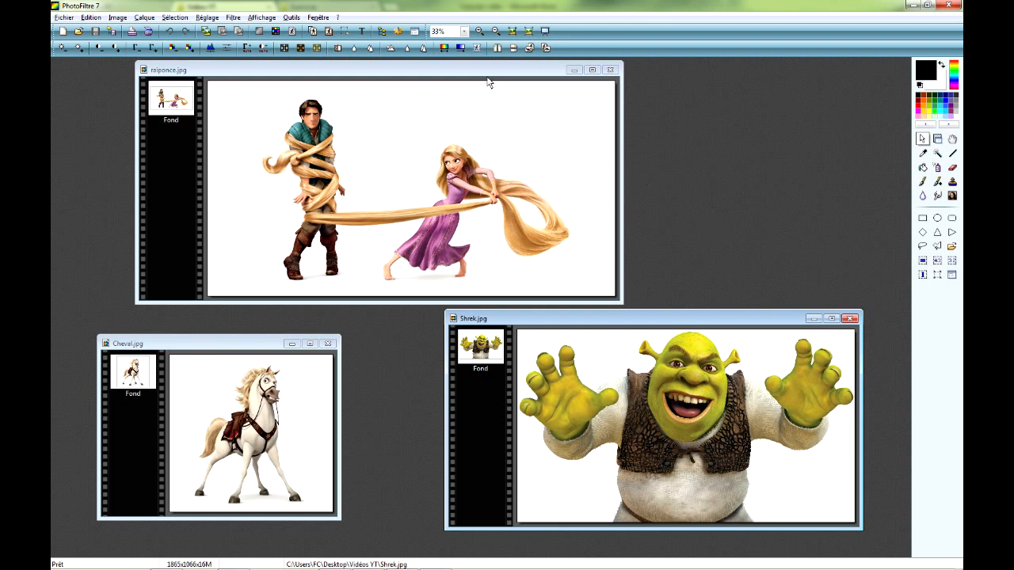
Look over the three open images raiponce.jpg, Cheval.jpg and Shrek.jpg, bringing each one to the front.
{"action": "left_click_drag", "start_coordinate": [483, 75], "coordinate": [522, 74]}
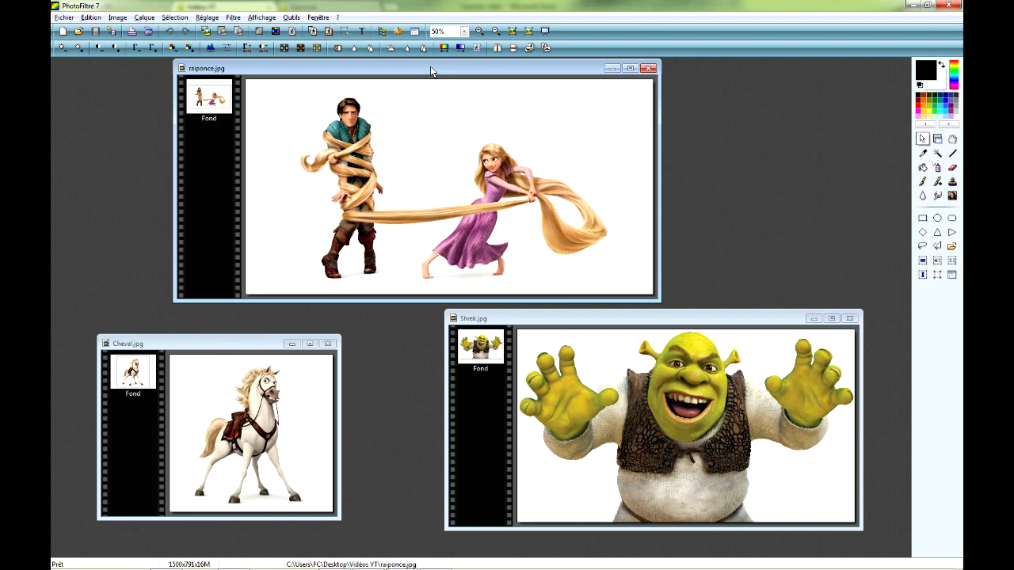
{"action": "left_click", "coordinate": [226, 351]}
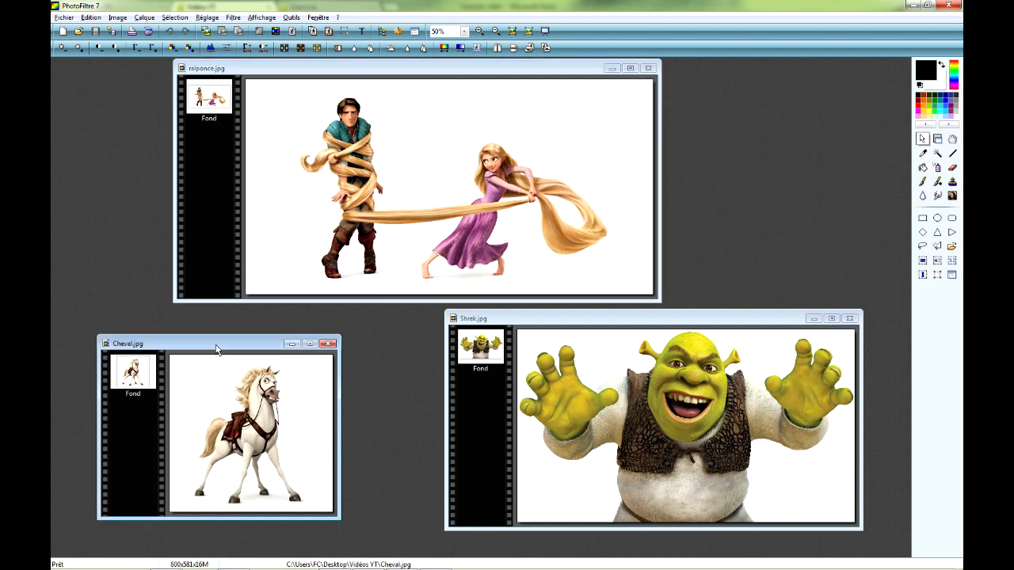
{"action": "left_click", "coordinate": [419, 84]}
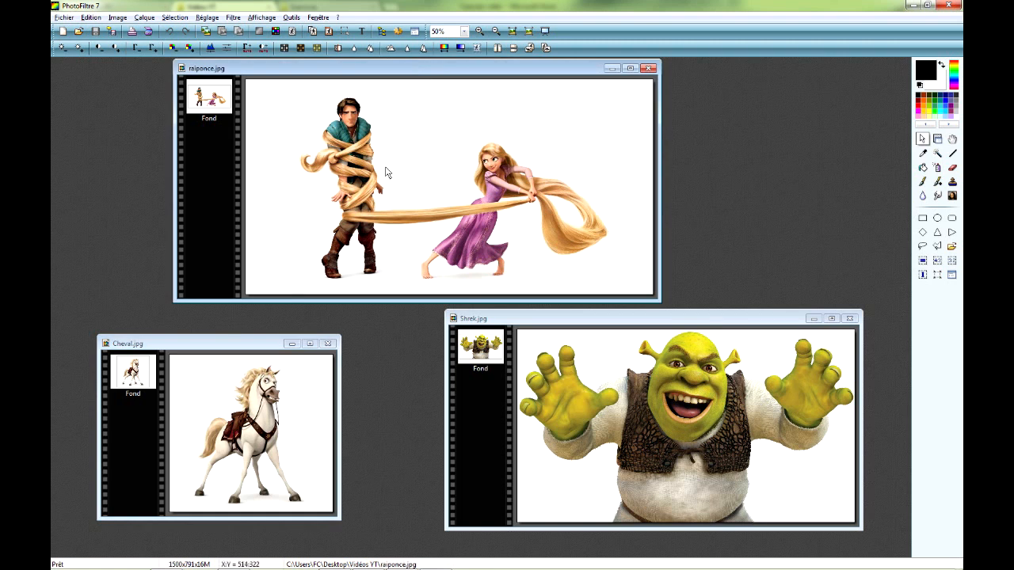
{"action": "left_click", "coordinate": [685, 320]}
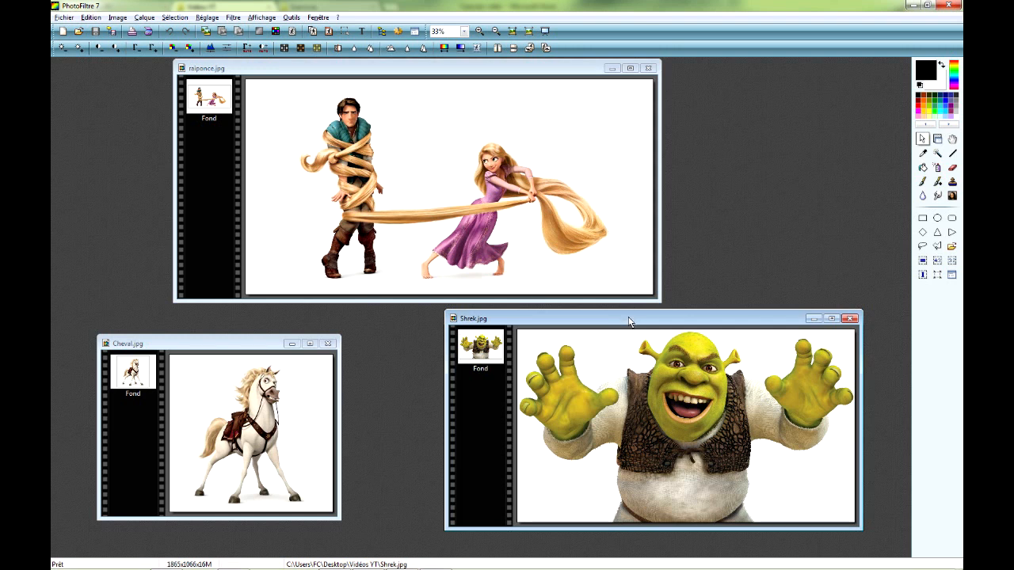
Resize Shrek.jpg to a height of 600 pixels with its proportions kept.
{"action": "left_click_drag", "start_coordinate": [633, 323], "coordinate": [623, 320]}
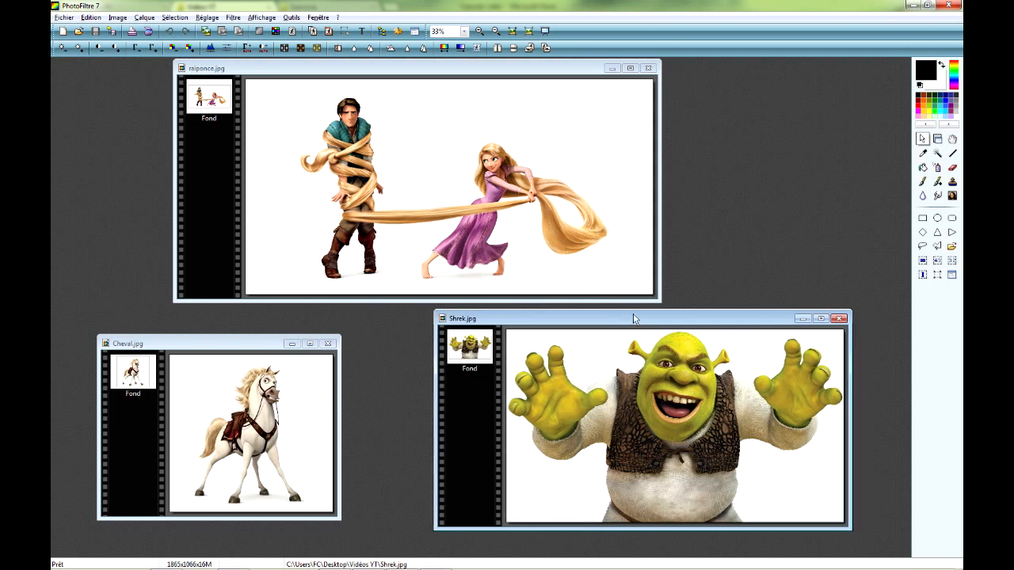
{"action": "right_click", "coordinate": [630, 364]}
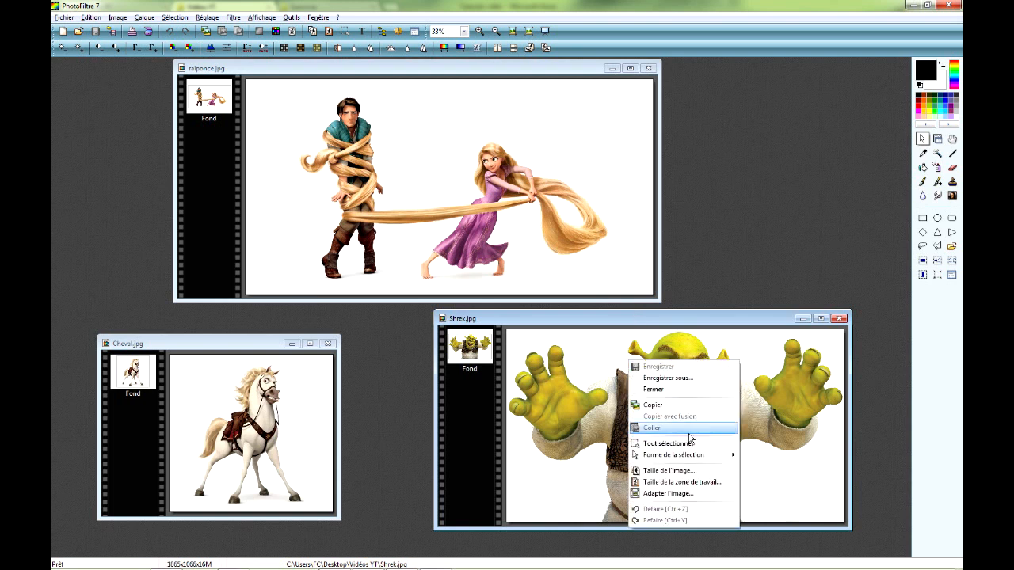
{"action": "left_click", "coordinate": [673, 470]}
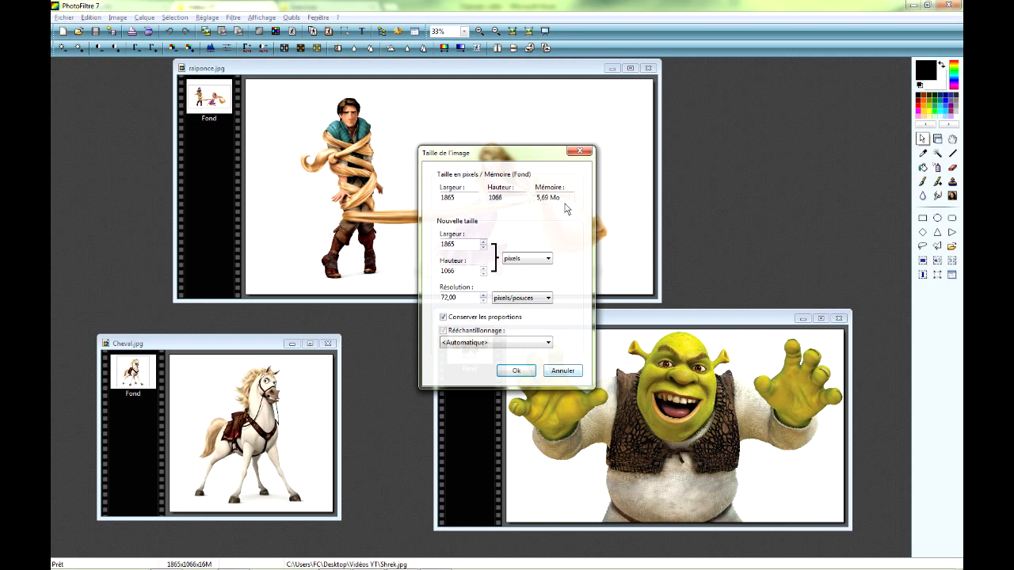
{"action": "left_click_drag", "start_coordinate": [459, 245], "coordinate": [405, 236]}
{"action": "left_click_drag", "start_coordinate": [467, 271], "coordinate": [402, 268]}
{"action": "type", "text": "600"}
{"action": "left_click", "coordinate": [516, 372]}
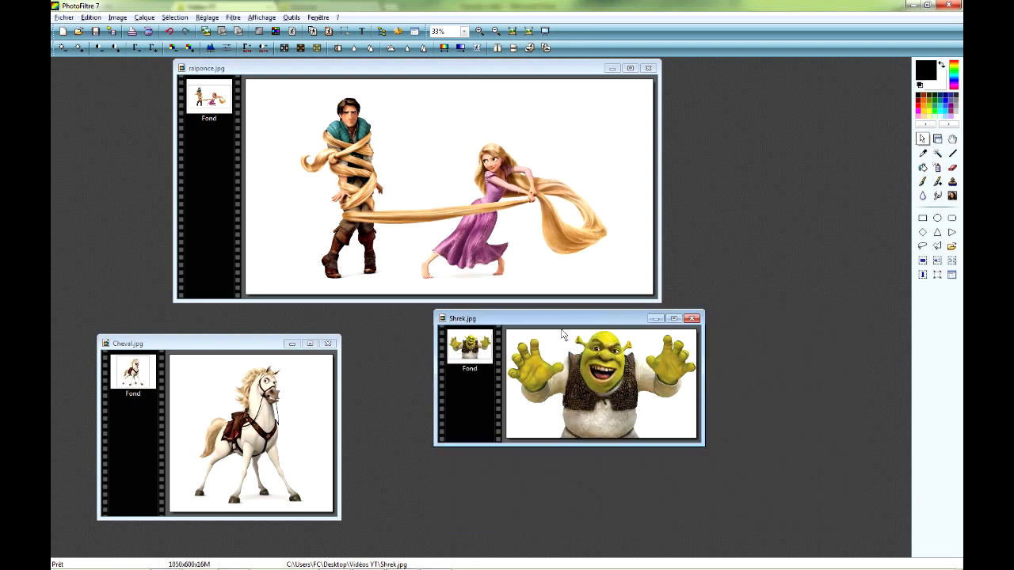
Reposition the Shrek.jpg image window below raiponce.jpg and set its zoom to 50%.
{"action": "left_click_drag", "start_coordinate": [557, 318], "coordinate": [540, 333]}
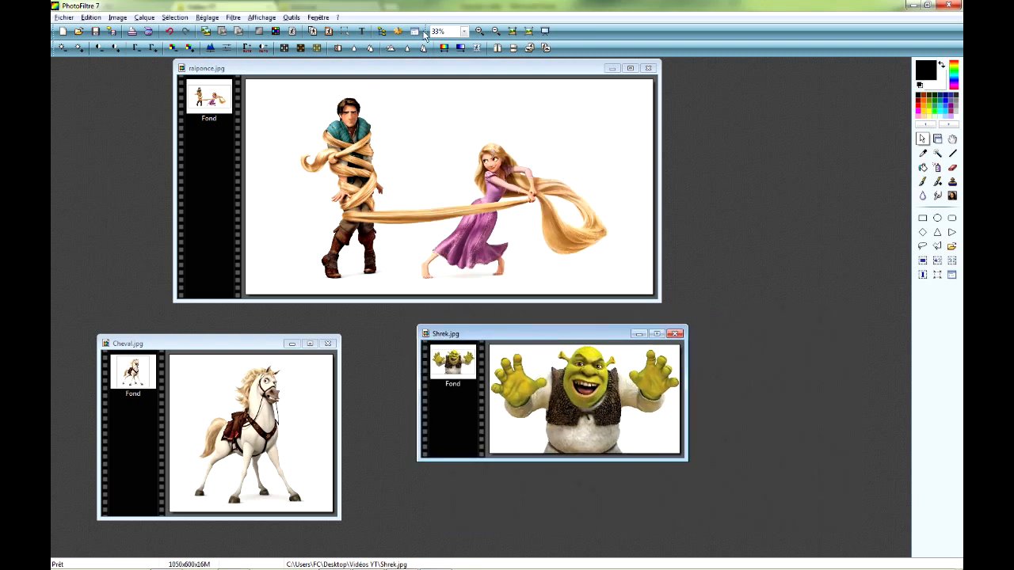
{"action": "scroll", "coordinate": [554, 378], "scroll_direction": "up", "scroll_amount": 3}
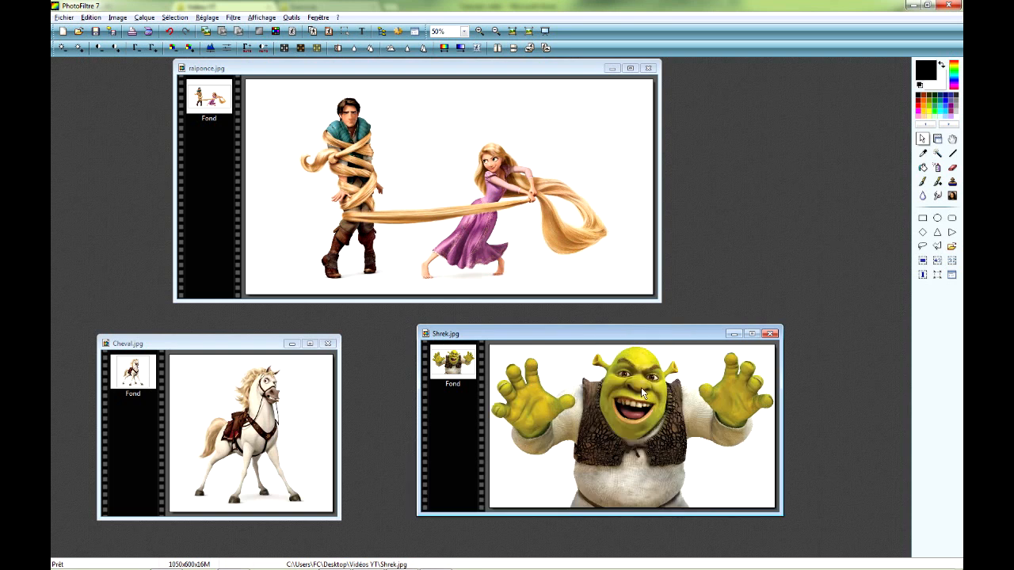
{"action": "scroll", "coordinate": [669, 428], "scroll_direction": "up", "scroll_amount": 1}
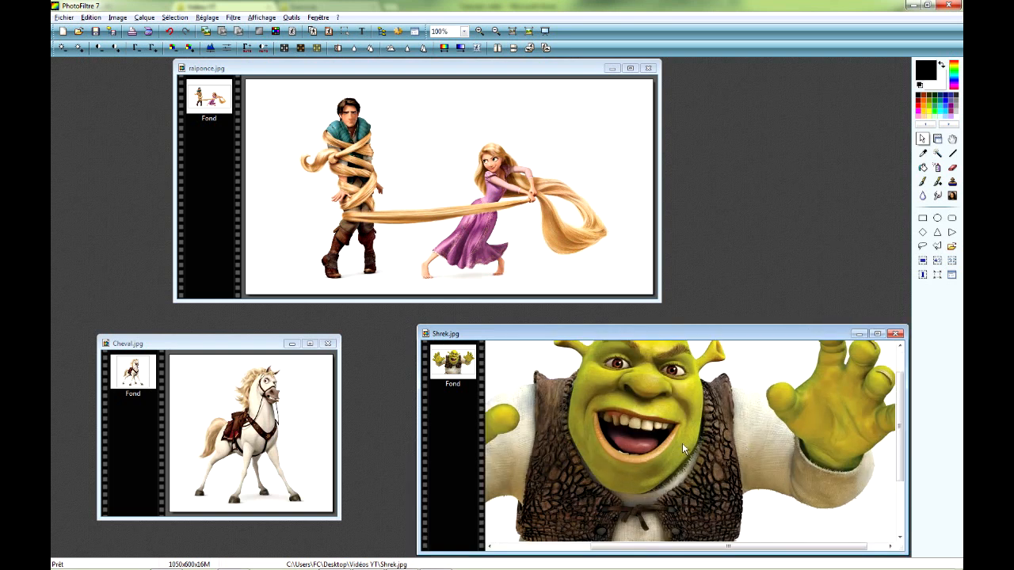
{"action": "scroll", "coordinate": [674, 441], "scroll_direction": "down", "scroll_amount": 2}
{"action": "scroll", "coordinate": [674, 441], "scroll_direction": "down", "scroll_amount": 2}
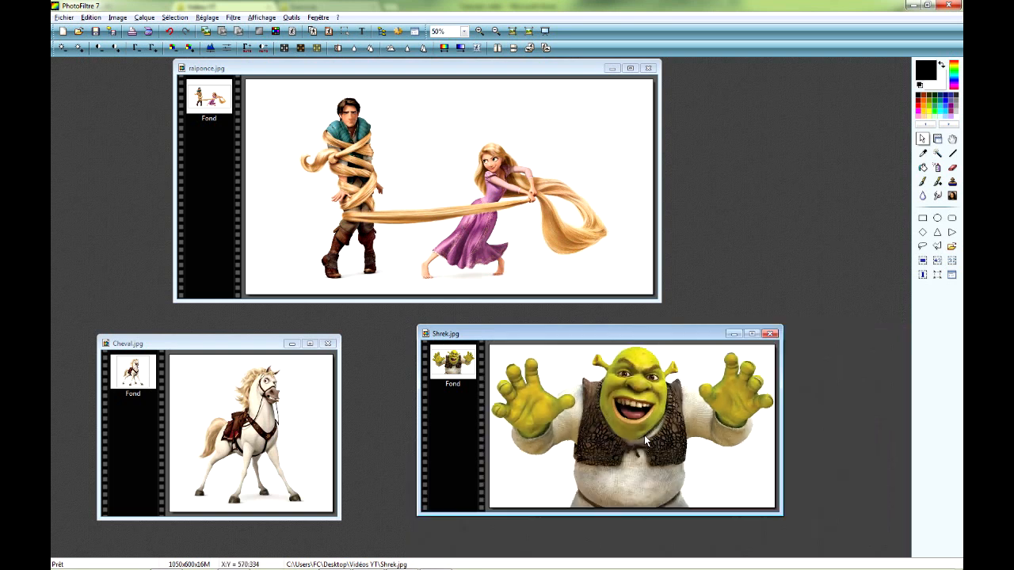
Resize raiponce.jpg to a height of 600 pixels with its proportions kept.
{"action": "left_click", "coordinate": [463, 129]}
{"action": "right_click", "coordinate": [411, 120]}
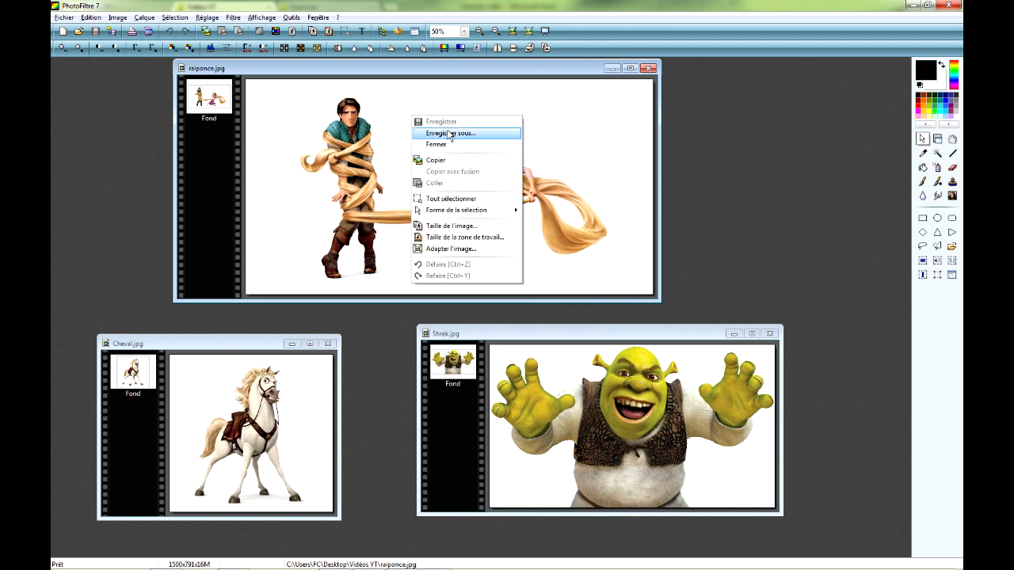
{"action": "left_click", "coordinate": [456, 227]}
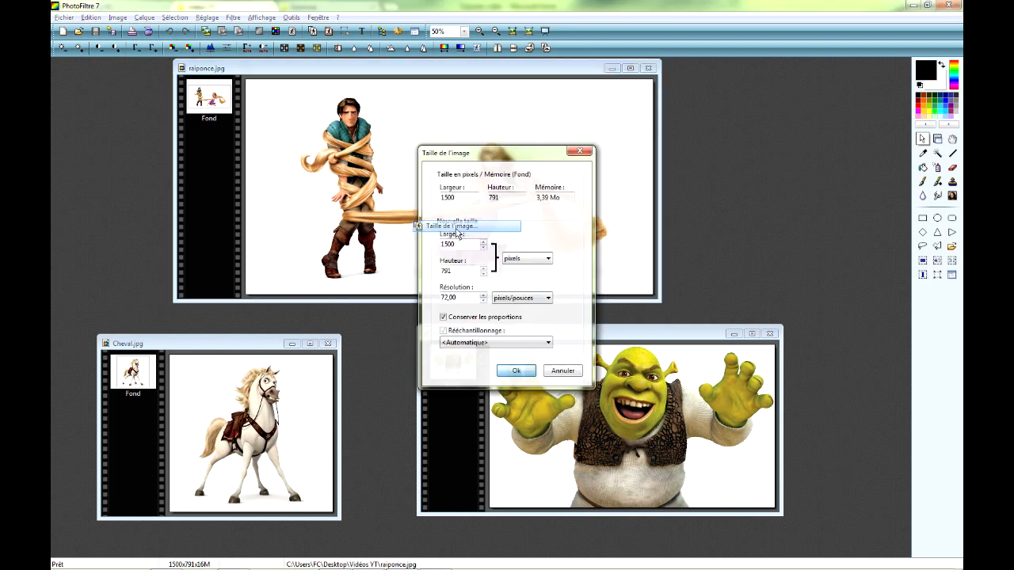
{"action": "double_click", "coordinate": [455, 272]}
{"action": "type", "text": "600"}
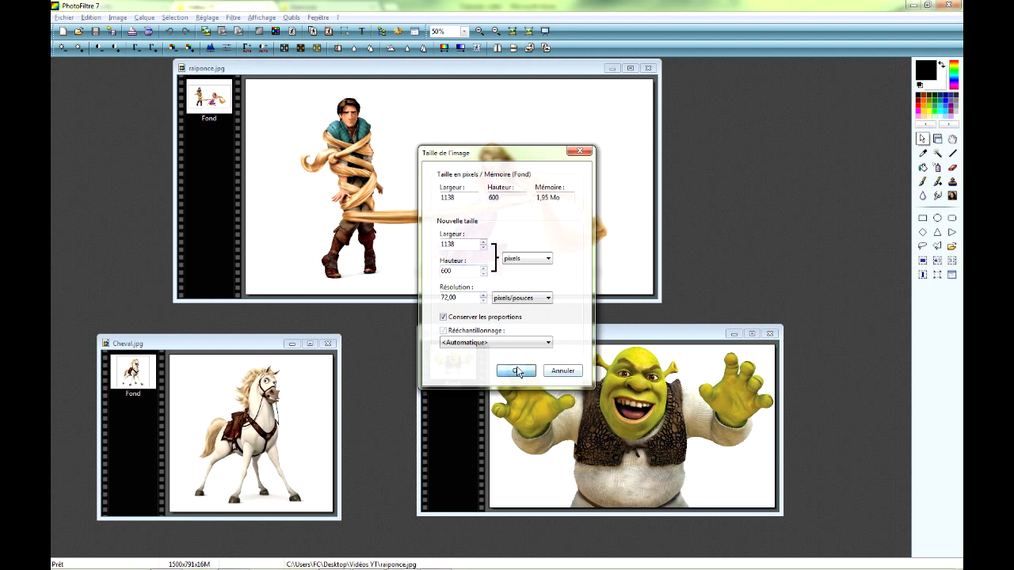
{"action": "left_click", "coordinate": [516, 371]}
Rearrange the raiponce.jpg and Cheval.jpg image windows, placing raiponce.jpg above Shrek.jpg and Cheval.jpg beside Shrek.jpg.
{"action": "left_click_drag", "start_coordinate": [392, 70], "coordinate": [511, 113]}
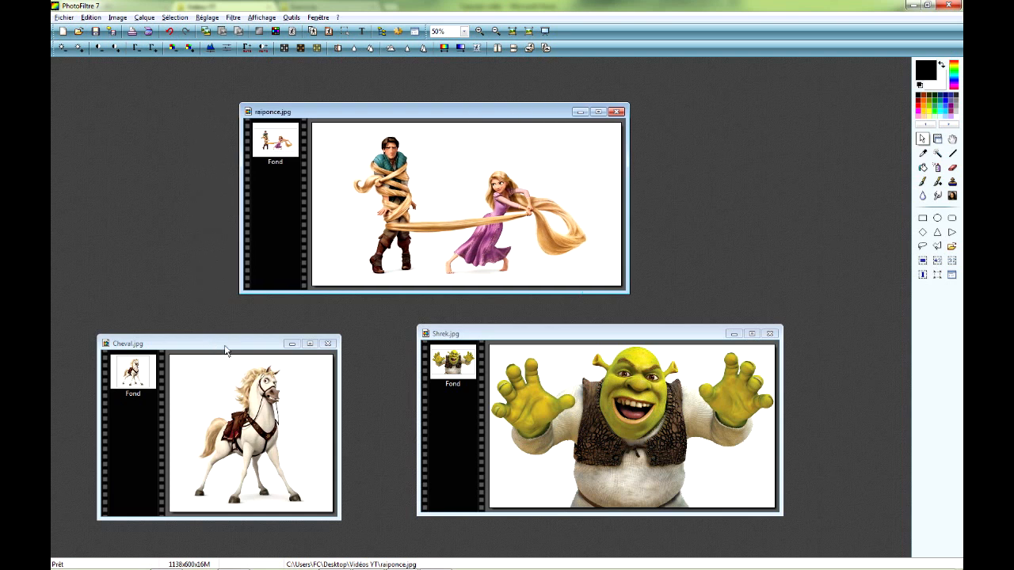
{"action": "left_click_drag", "start_coordinate": [225, 350], "coordinate": [264, 343]}
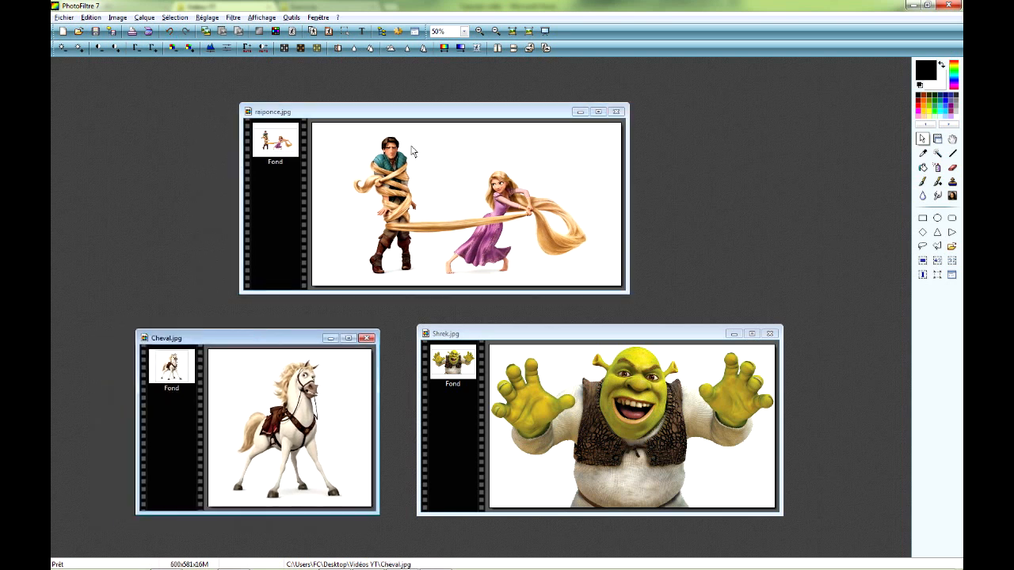
{"action": "left_click_drag", "start_coordinate": [396, 114], "coordinate": [545, 115]}
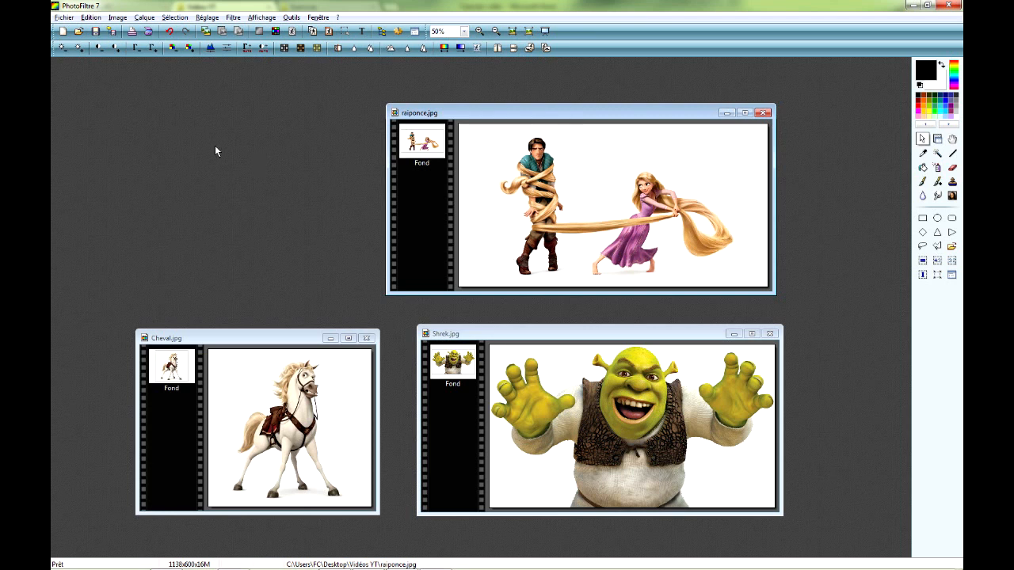
Begin a new image and set its size to 1500 pixels wide by 700 pixels high.
{"action": "left_click", "coordinate": [63, 31]}
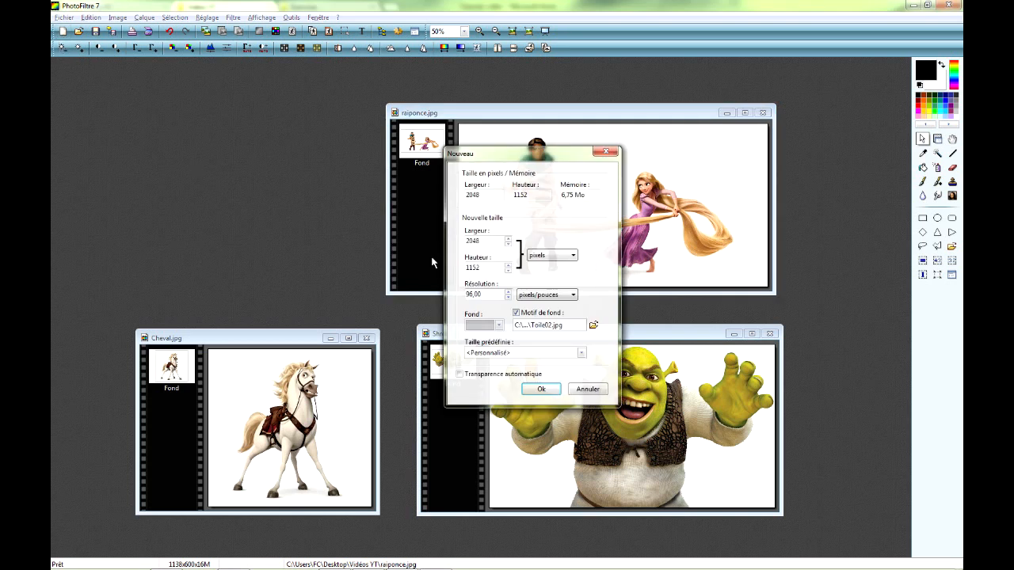
{"action": "left_click_drag", "start_coordinate": [493, 267], "coordinate": [360, 258]}
{"action": "type", "text": "6"}
{"action": "type", "text": "700"}
{"action": "double_click", "coordinate": [483, 244]}
{"action": "left_click_drag", "start_coordinate": [505, 160], "coordinate": [318, 171]}
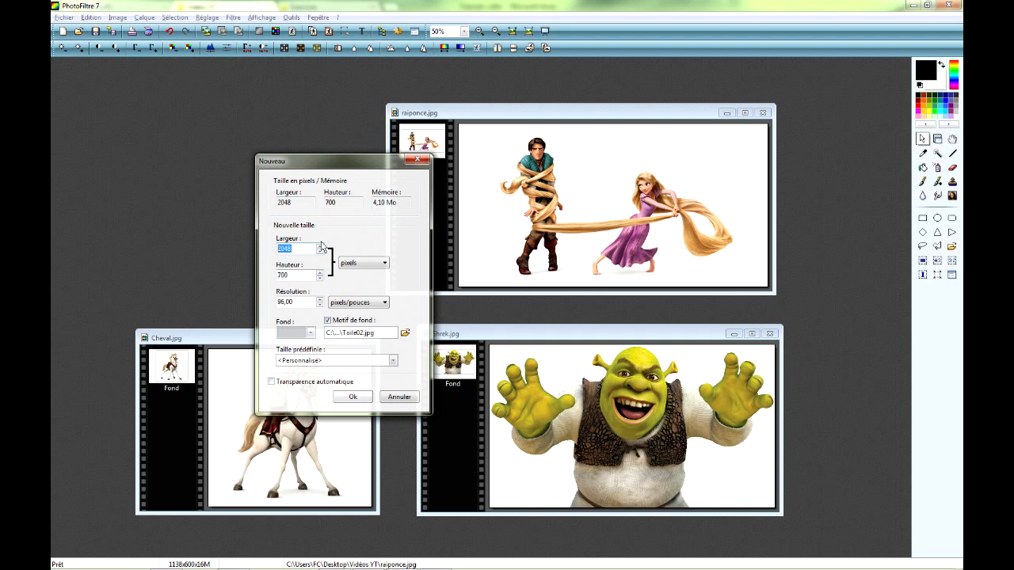
{"action": "type", "text": "1500"}
Create the new image with the background pattern off and automatic transparency on, and lower its window so raiponce.jpg stays reachable.
{"action": "left_click", "coordinate": [328, 321]}
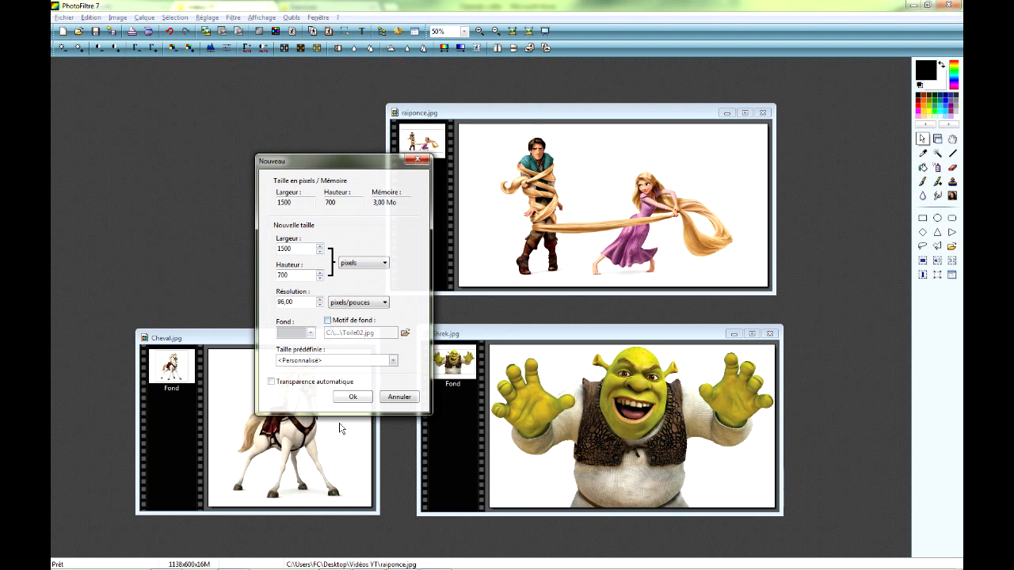
{"action": "left_click", "coordinate": [272, 382]}
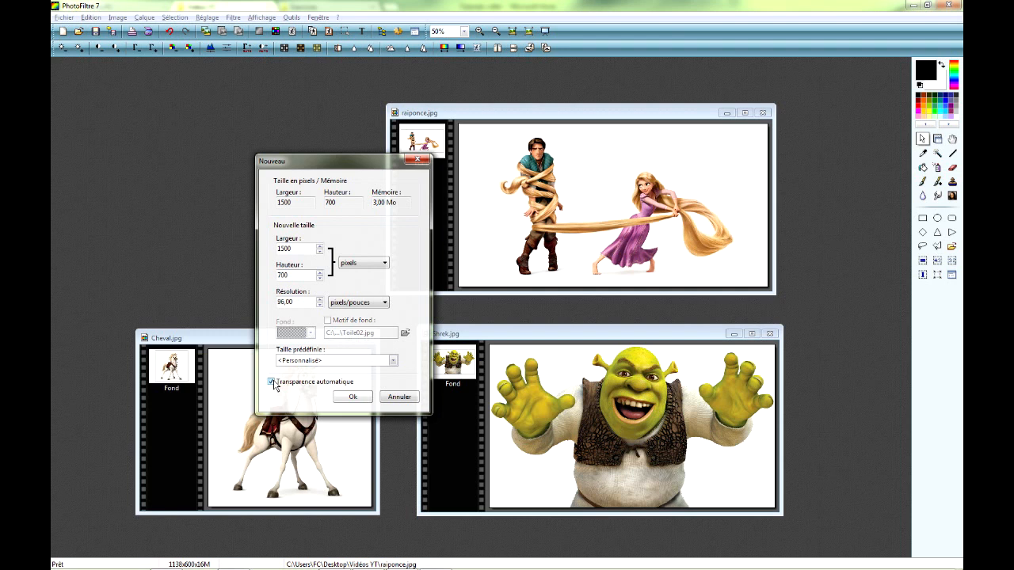
{"action": "left_click", "coordinate": [352, 397]}
{"action": "mouse_move", "coordinate": [528, 90]}
{"action": "left_mouse_down"}
{"action": "mouse_move", "coordinate": [510, 89]}
{"action": "mouse_move", "coordinate": [520, 80]}
{"action": "left_mouse_up"}
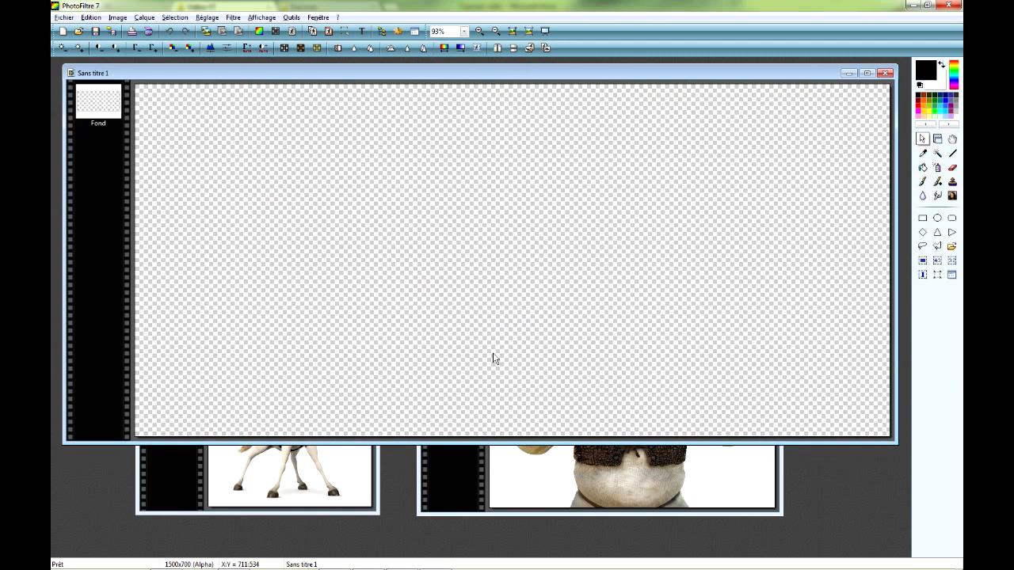
{"action": "left_click_drag", "start_coordinate": [534, 75], "coordinate": [522, 129]}
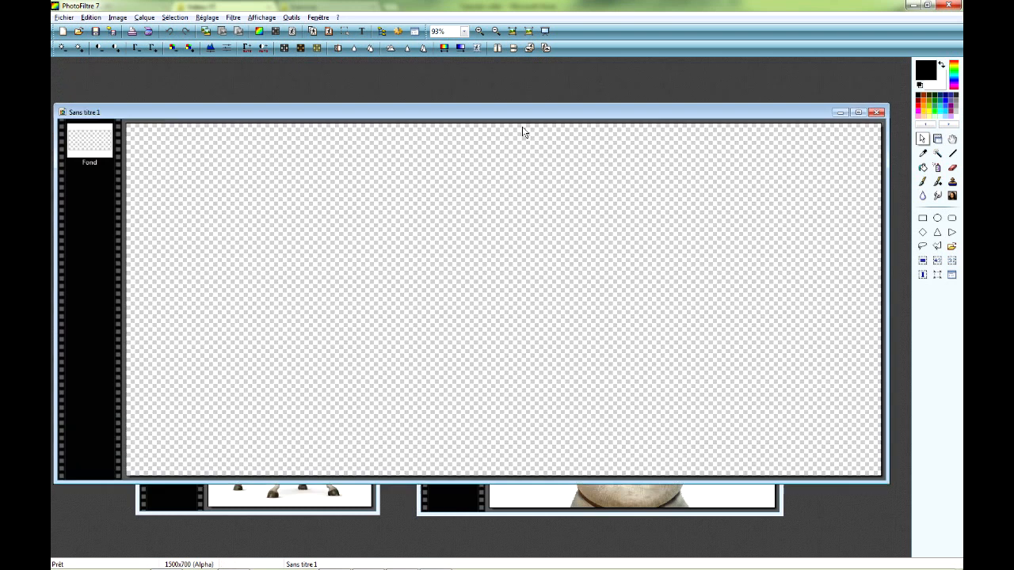
Copy the raiponce.jpg image into the new transparent image as a layer and shift that layer slightly to the right.
{"action": "right_click", "coordinate": [526, 148]}
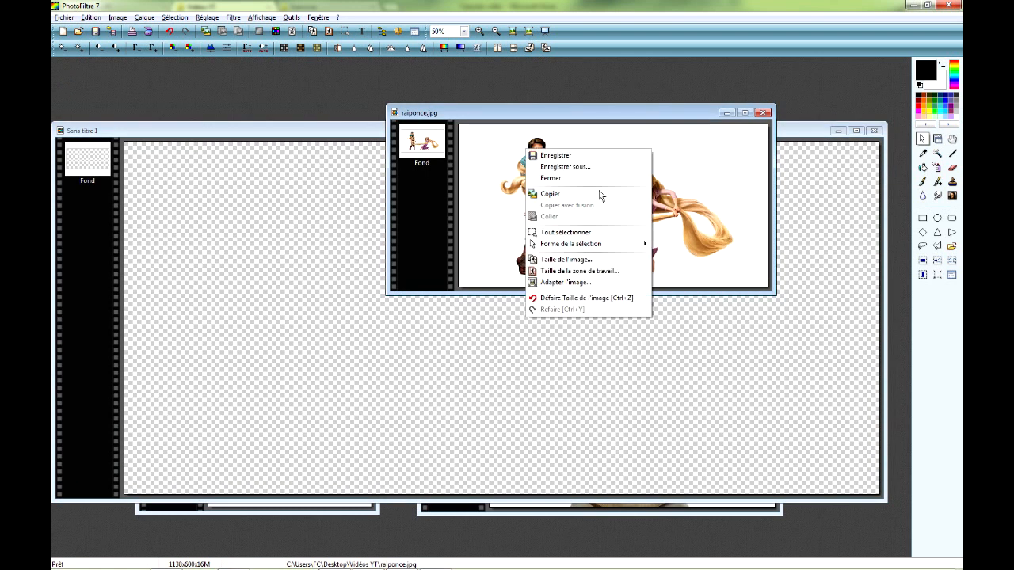
{"action": "left_click", "coordinate": [581, 196]}
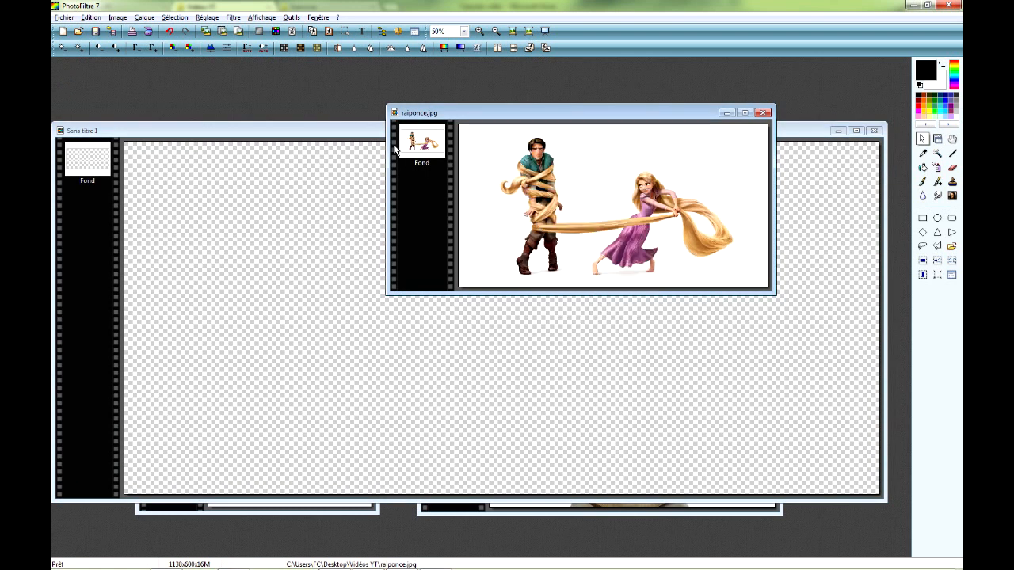
{"action": "left_click", "coordinate": [378, 131]}
{"action": "right_click", "coordinate": [332, 217]}
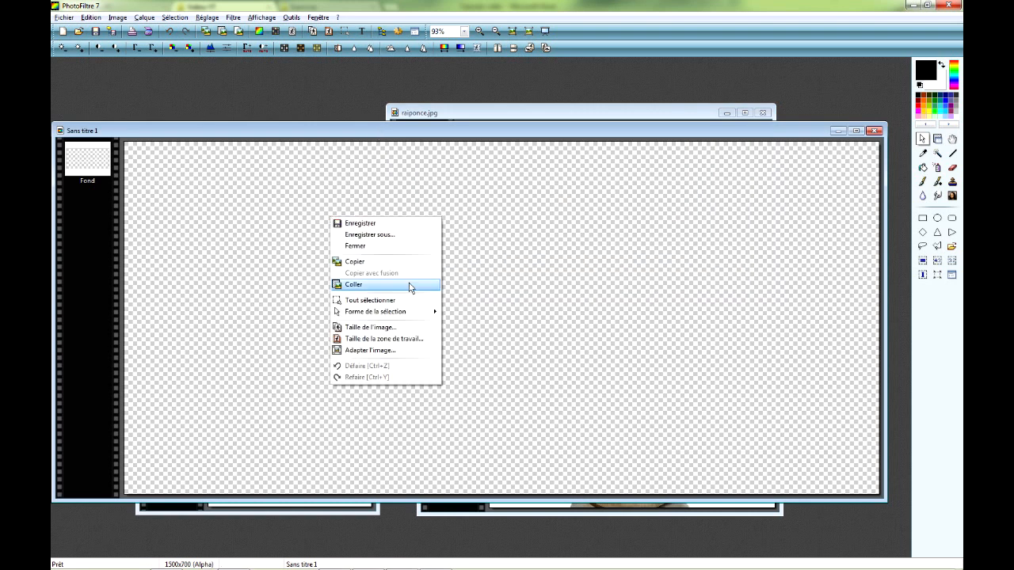
{"action": "left_click", "coordinate": [382, 286]}
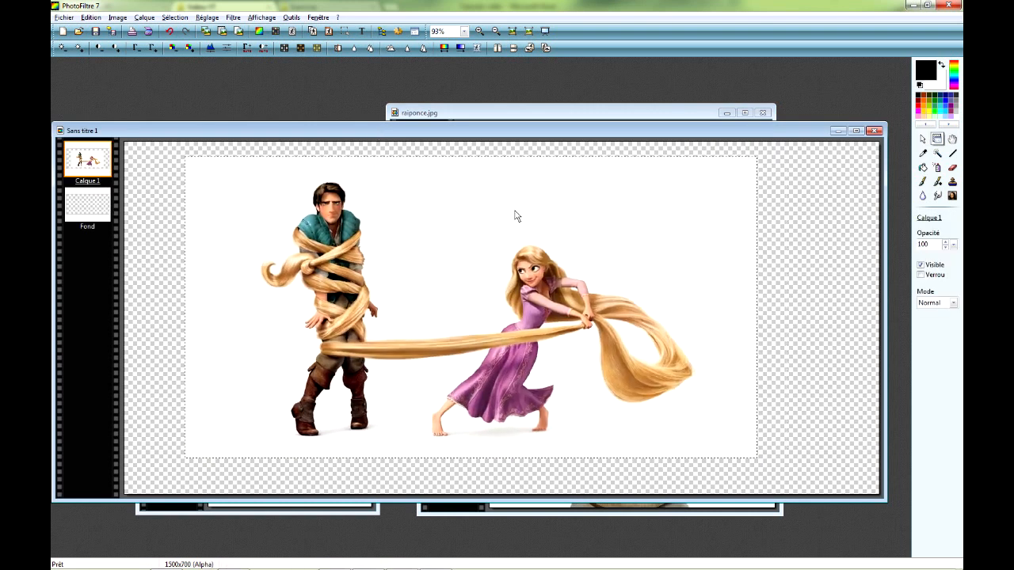
{"action": "mouse_move", "coordinate": [515, 215]}
{"action": "left_mouse_down"}
{"action": "mouse_move", "coordinate": [559, 233]}
{"action": "mouse_move", "coordinate": [506, 203]}
{"action": "mouse_move", "coordinate": [497, 229]}
{"action": "mouse_move", "coordinate": [517, 214]}
{"action": "left_mouse_up"}
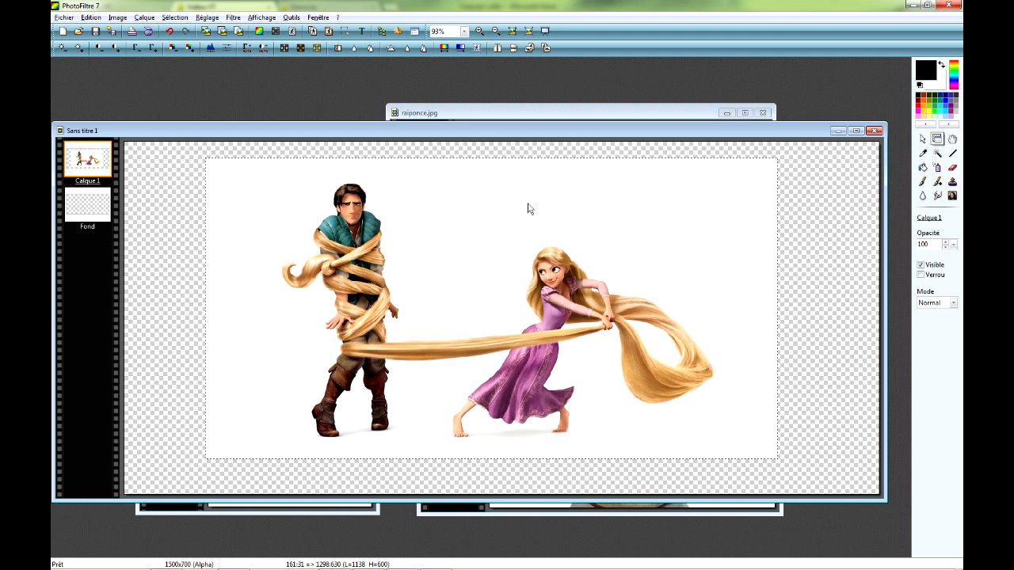
Make the white background of the Rapunzel layer transparent with a tolerance of 25, using the direct preview.
{"action": "left_click", "coordinate": [293, 31]}
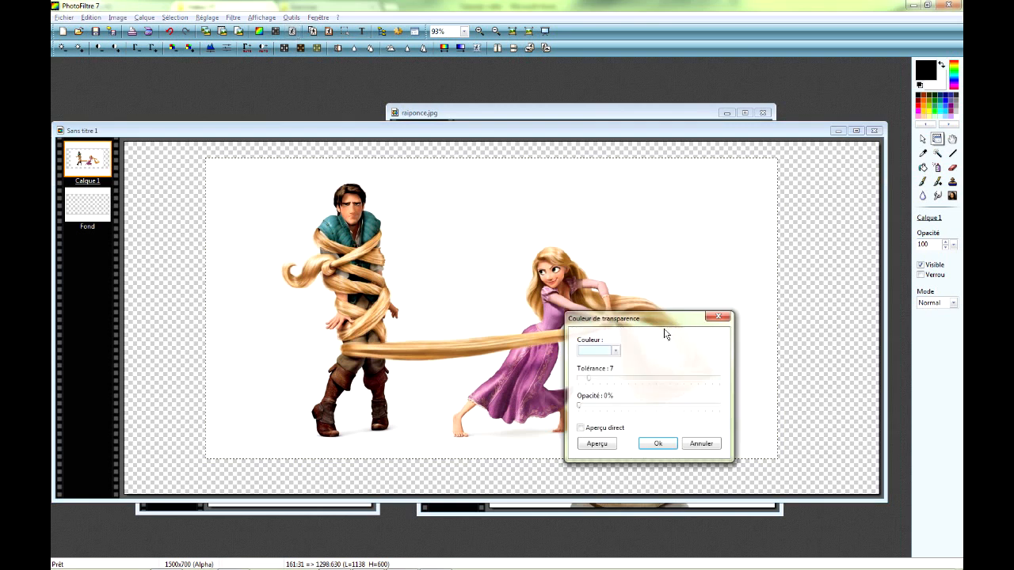
{"action": "left_click_drag", "start_coordinate": [660, 323], "coordinate": [756, 176]}
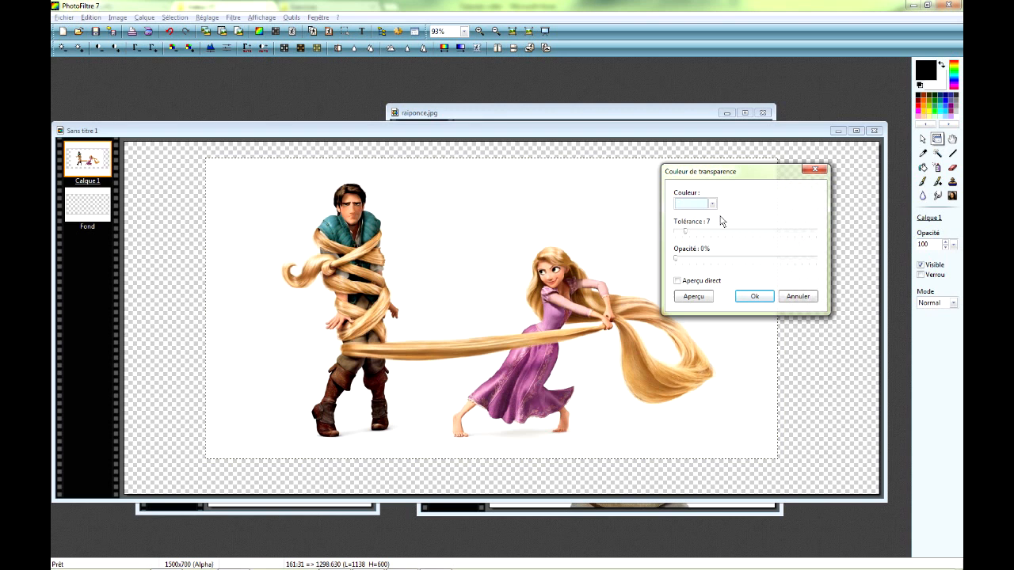
{"action": "left_click", "coordinate": [552, 191]}
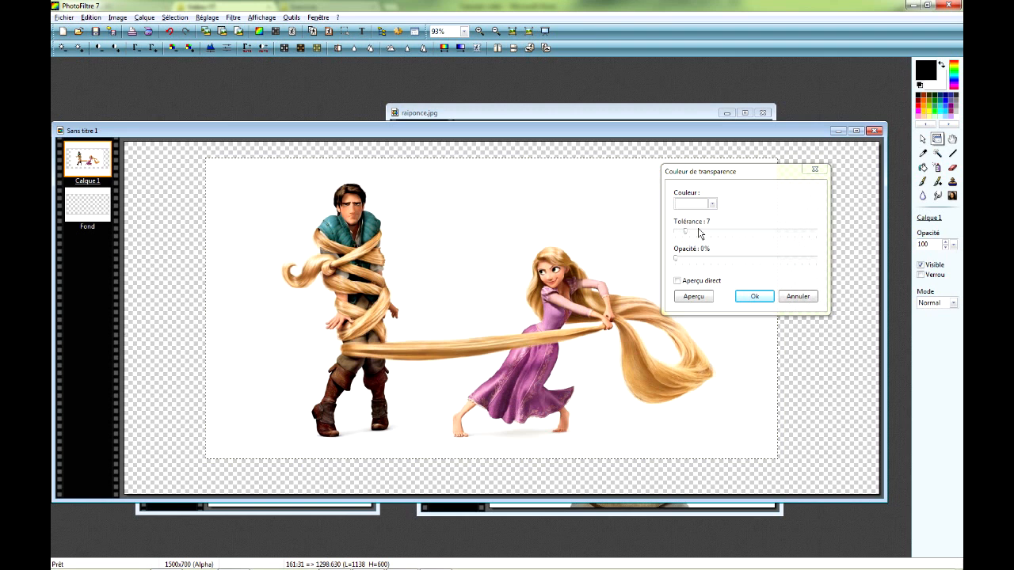
{"action": "left_click_drag", "start_coordinate": [686, 231], "coordinate": [660, 233]}
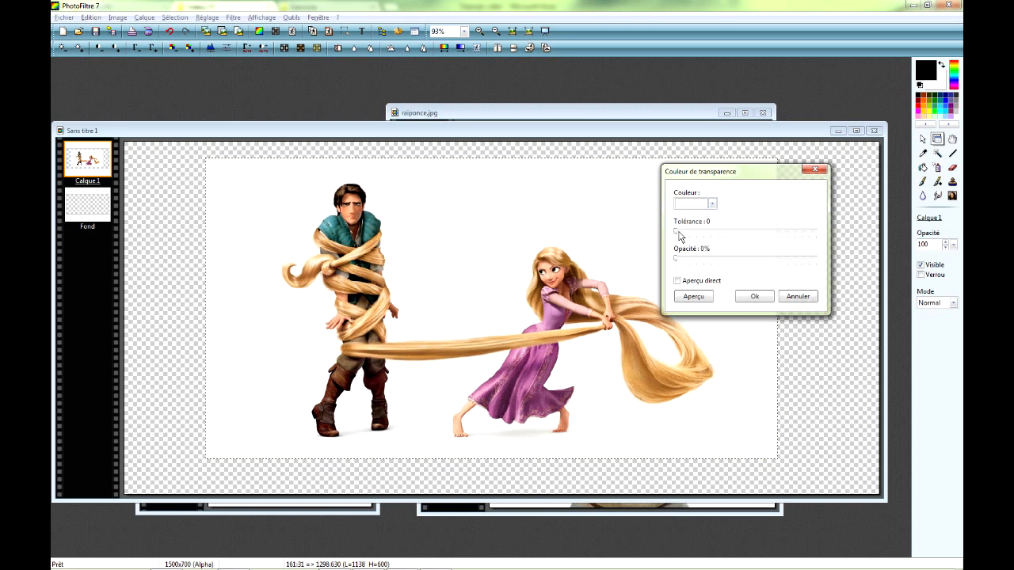
{"action": "left_click_drag", "start_coordinate": [677, 236], "coordinate": [699, 239]}
{"action": "left_click", "coordinate": [678, 281]}
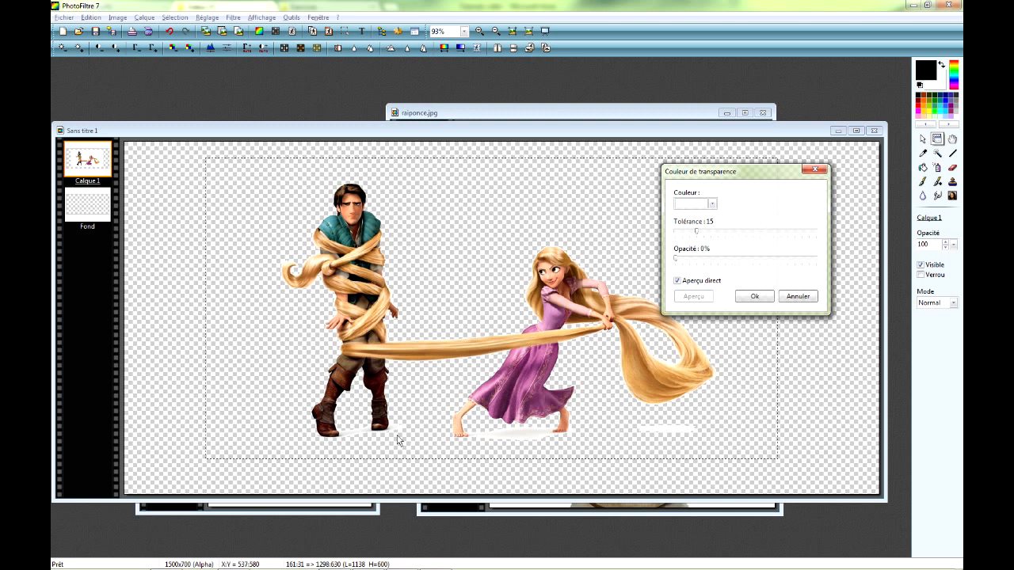
{"action": "left_click", "coordinate": [712, 235]}
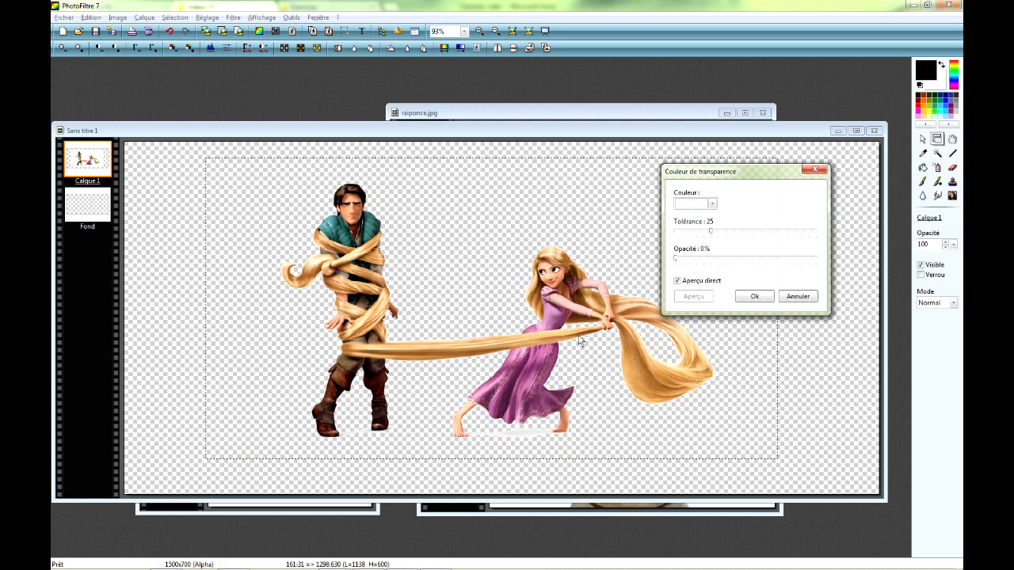
{"action": "left_click", "coordinate": [754, 296]}
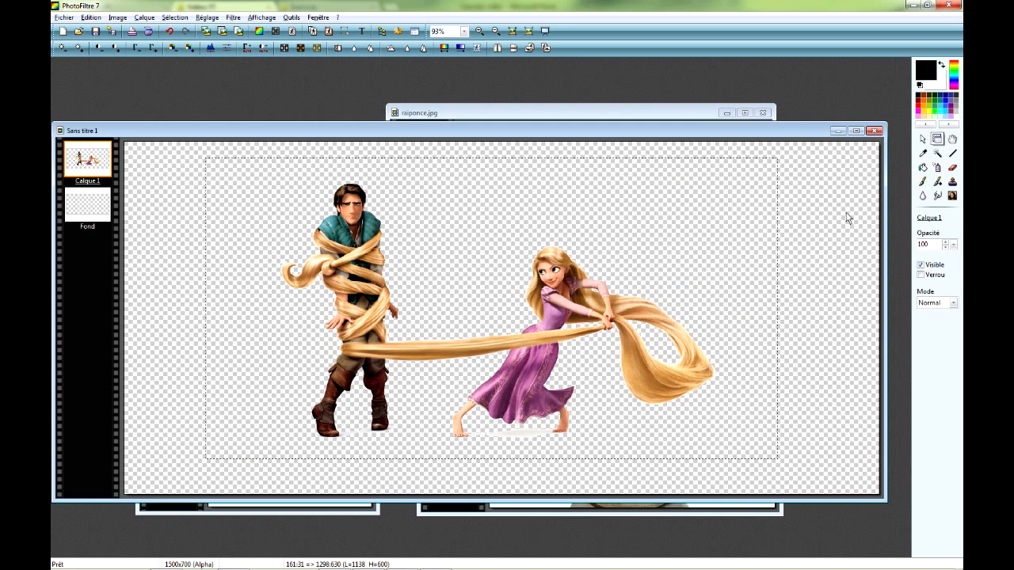
Shift the Rapunzel layer slightly left, minimize the raiponce.jpg window, and raise the composite's window so Cheval.jpg and Shrek.jpg stay reachable.
{"action": "left_click_drag", "start_coordinate": [446, 233], "coordinate": [333, 235]}
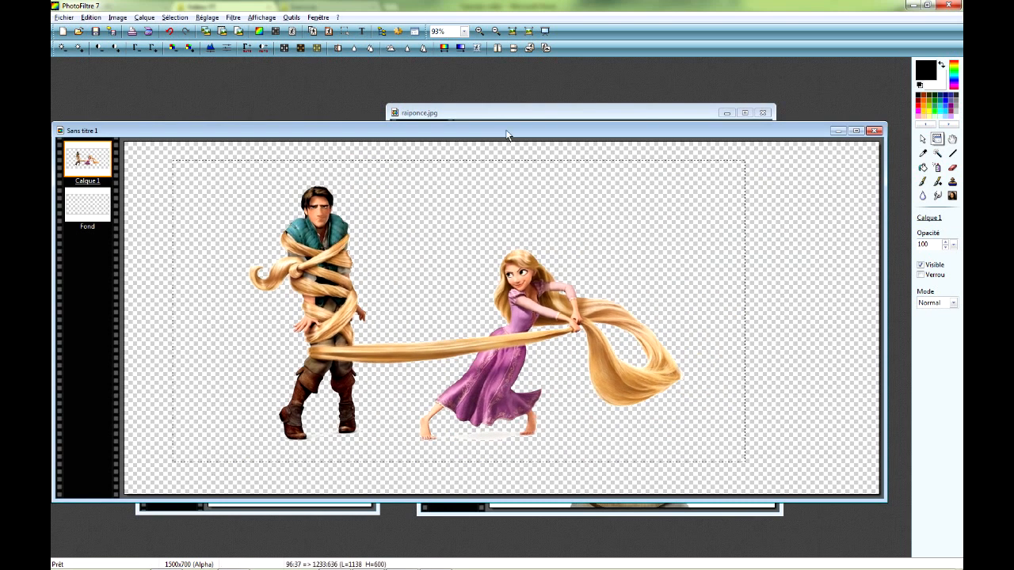
{"action": "left_click_drag", "start_coordinate": [495, 133], "coordinate": [521, 146]}
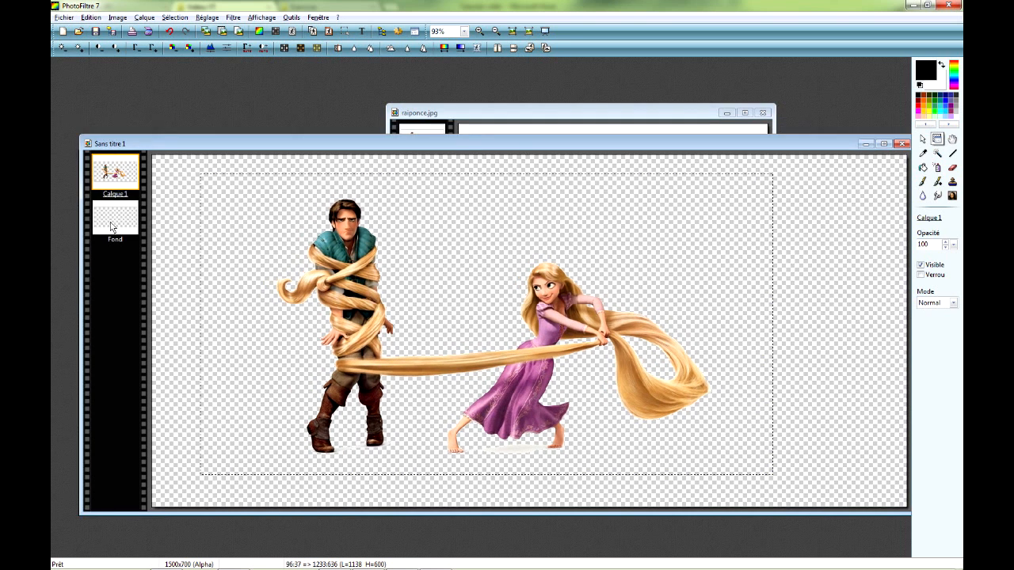
{"action": "left_click", "coordinate": [563, 115]}
{"action": "left_click", "coordinate": [726, 114]}
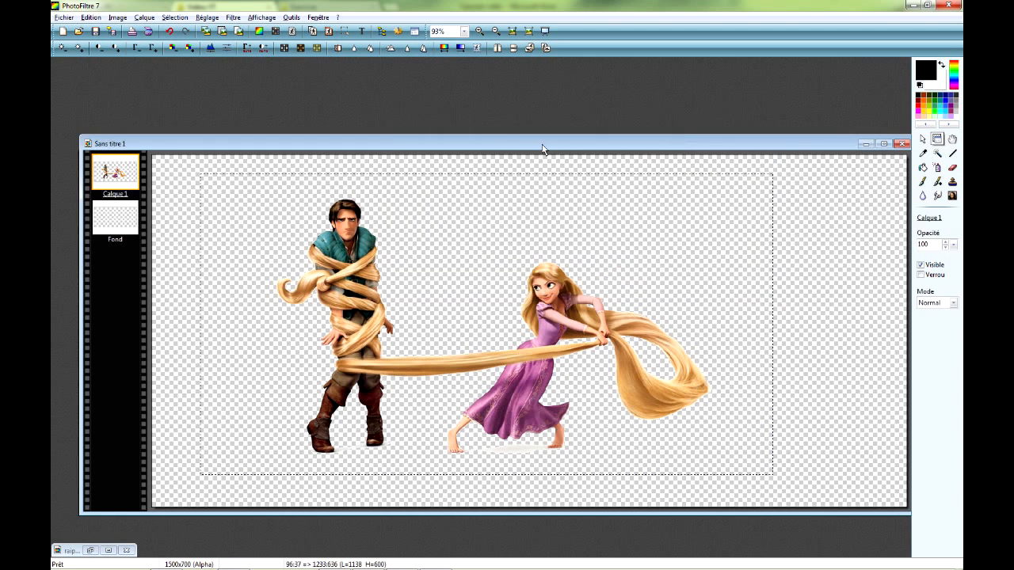
{"action": "left_click_drag", "start_coordinate": [543, 149], "coordinate": [539, 109]}
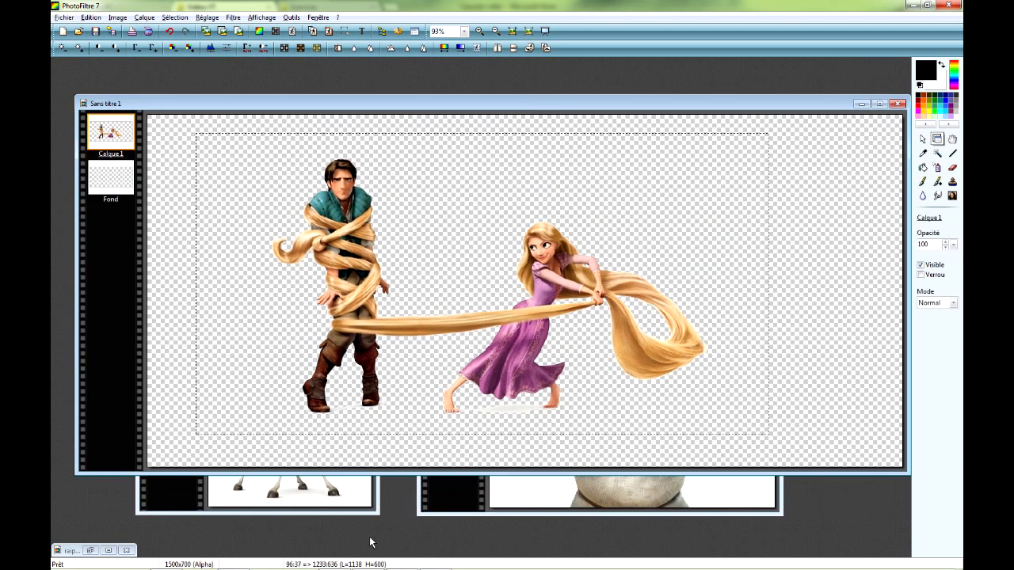
Bring Cheval.jpg forward at 100% zoom and make its white background transparent with a tolerance of 30.
{"action": "left_click", "coordinate": [307, 494]}
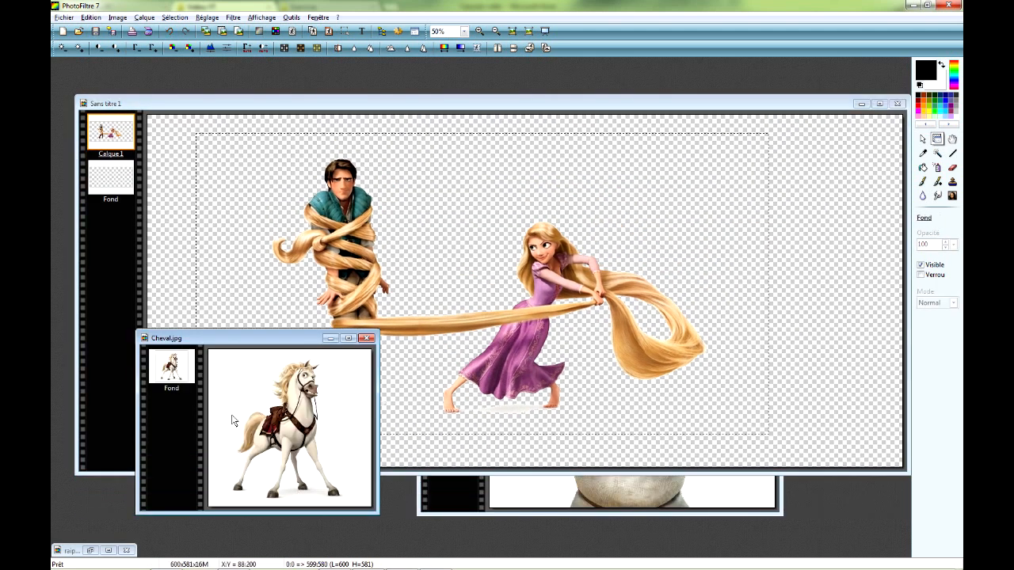
{"action": "scroll", "coordinate": [287, 411], "scroll_direction": "down", "scroll_amount": 1}
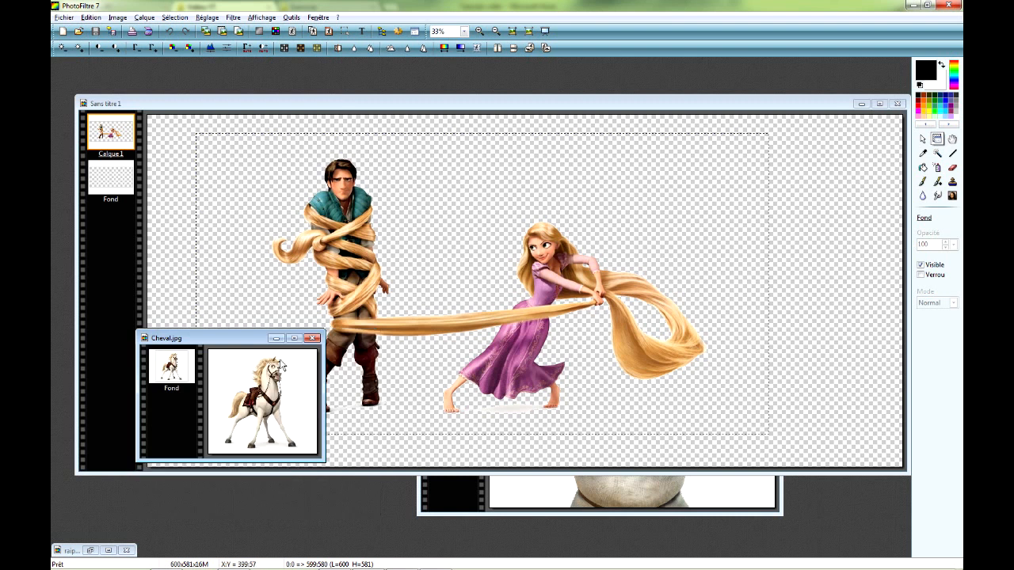
{"action": "left_click_drag", "start_coordinate": [239, 341], "coordinate": [337, 175]}
{"action": "scroll", "coordinate": [355, 215], "scroll_direction": "up", "scroll_amount": 1}
{"action": "scroll", "coordinate": [457, 271], "scroll_direction": "up", "scroll_amount": 1}
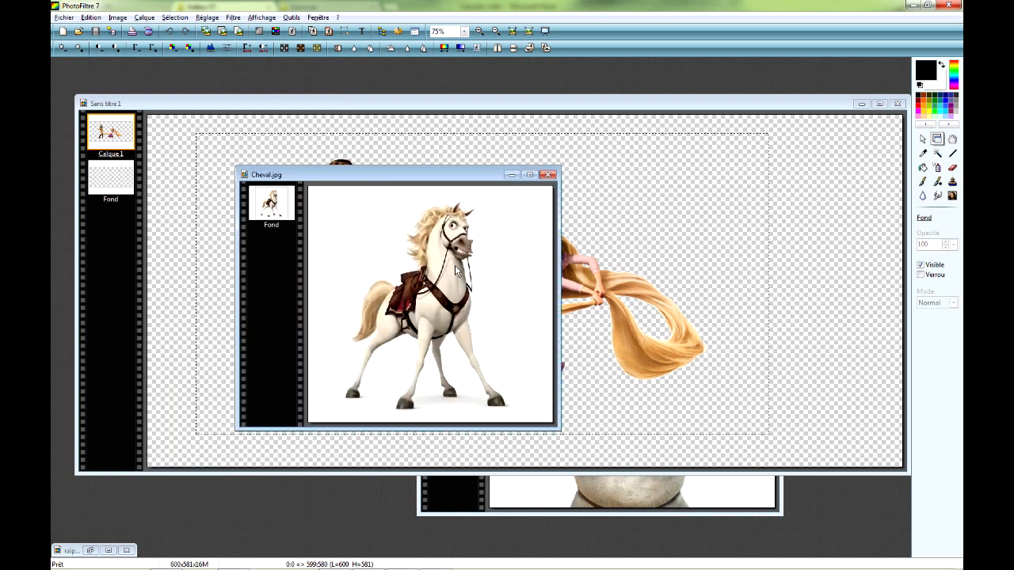
{"action": "scroll", "coordinate": [456, 271], "scroll_direction": "up", "scroll_amount": 1}
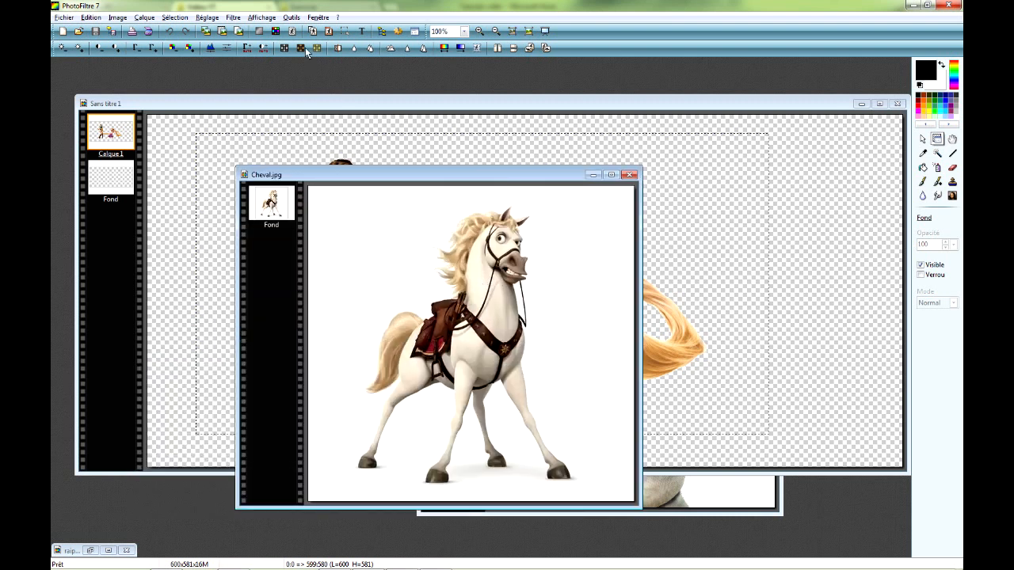
{"action": "left_click", "coordinate": [292, 31]}
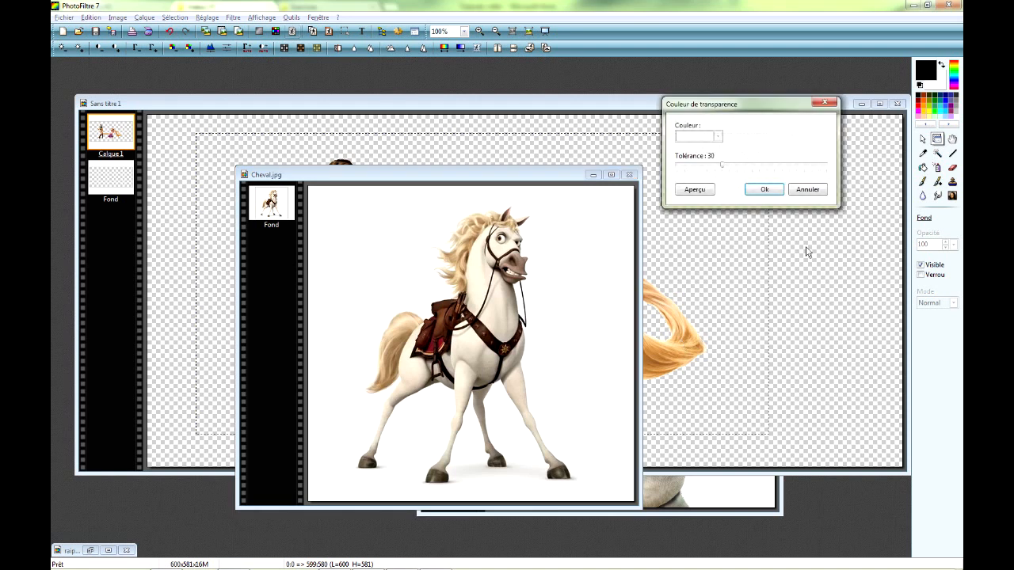
{"action": "left_click", "coordinate": [696, 190]}
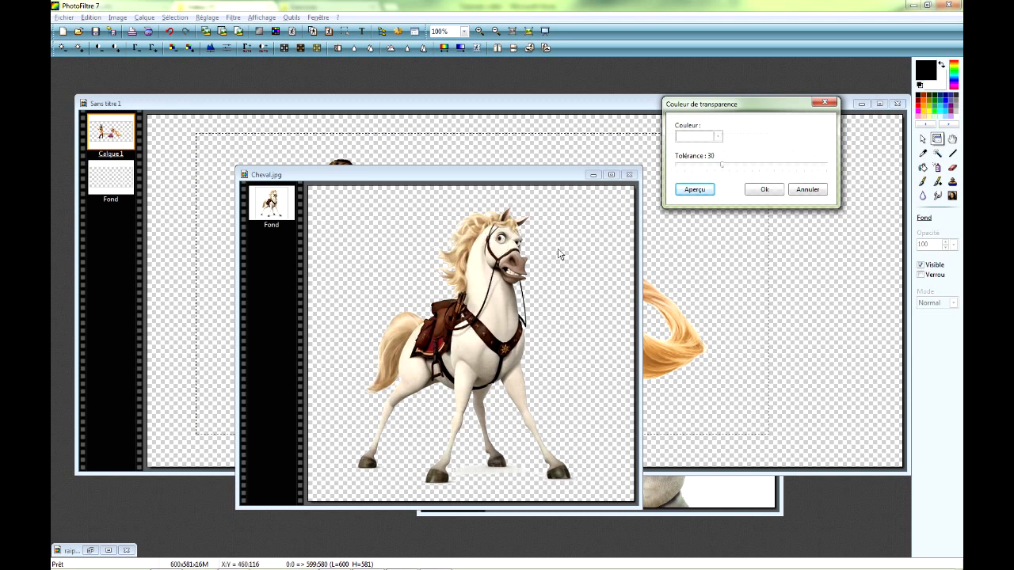
{"action": "left_click", "coordinate": [764, 190]}
Bring Shrek.jpg in front of Cheval.jpg and make its white background transparent with a tolerance of 30.
{"action": "left_click_drag", "start_coordinate": [572, 177], "coordinate": [473, 202]}
{"action": "left_click", "coordinate": [746, 480]}
{"action": "left_click_drag", "start_coordinate": [638, 334], "coordinate": [599, 241]}
{"action": "scroll", "coordinate": [664, 384], "scroll_direction": "up", "scroll_amount": 1}
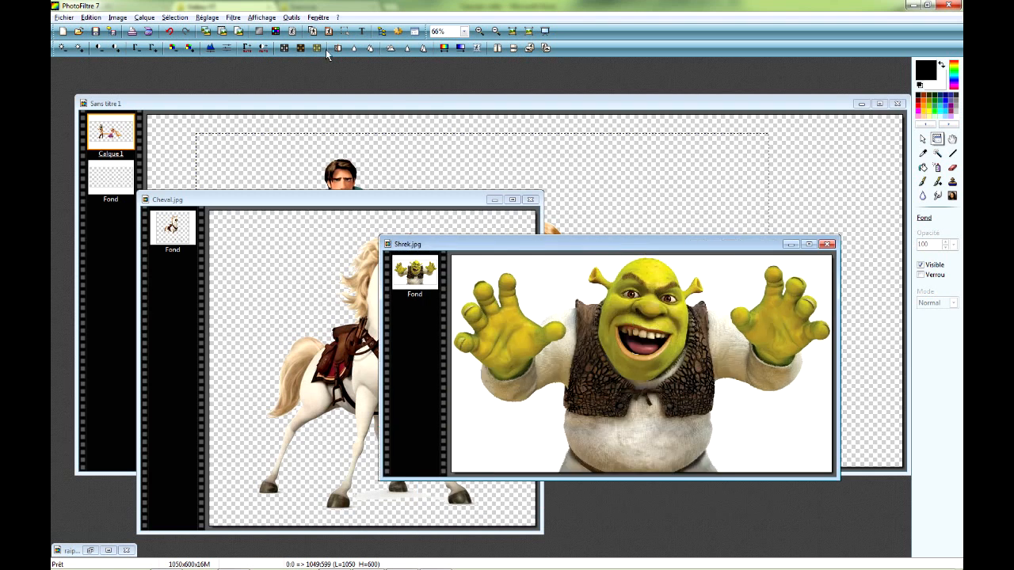
{"action": "left_click", "coordinate": [291, 31]}
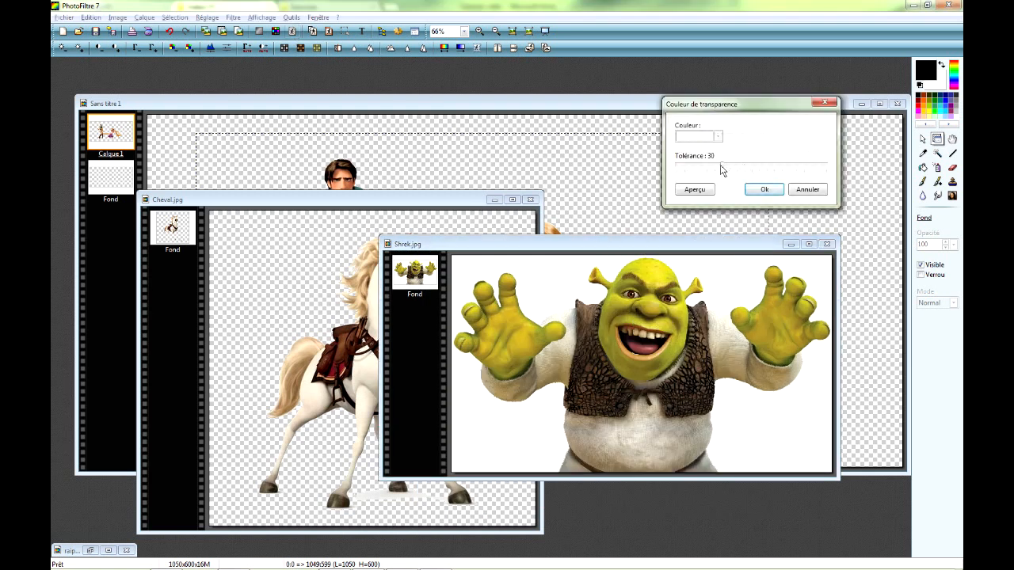
{"action": "left_click", "coordinate": [701, 190]}
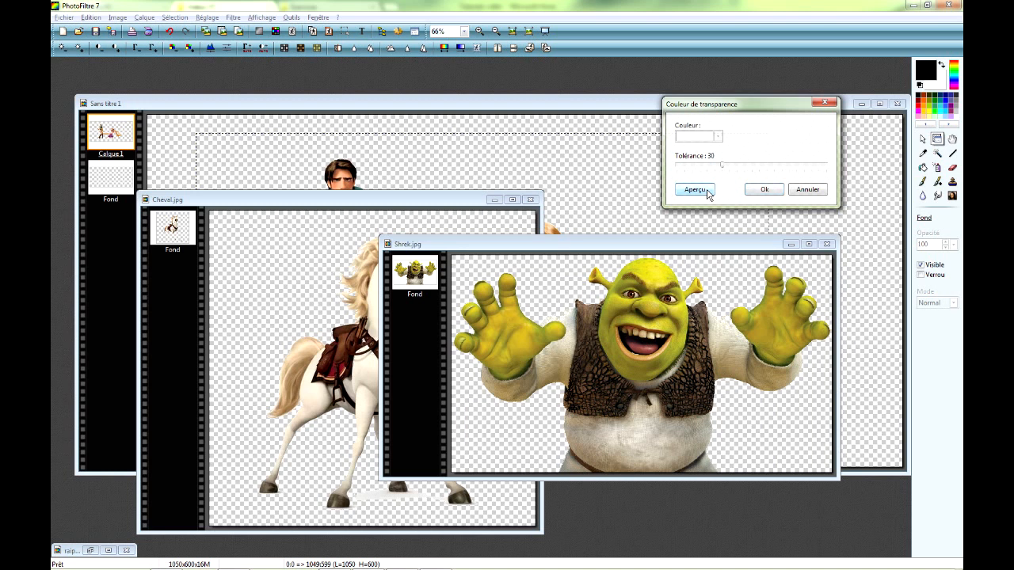
{"action": "left_click", "coordinate": [766, 190]}
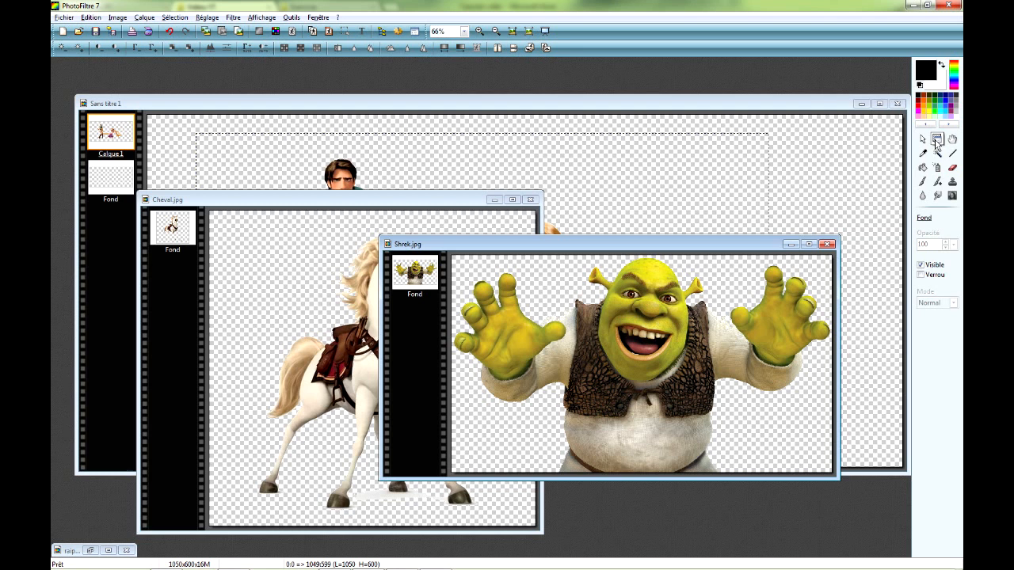
Copy the Shrek.jpg image into the composite as a new layer and shift it toward the canvas's right edge.
{"action": "left_click", "coordinate": [937, 141]}
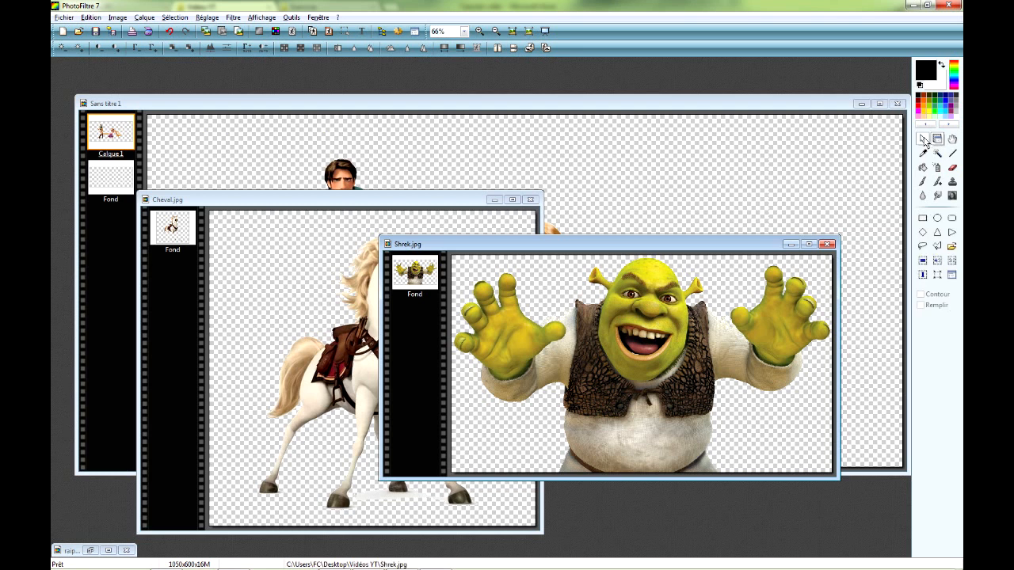
{"action": "right_click", "coordinate": [646, 339]}
{"action": "left_click", "coordinate": [695, 383]}
{"action": "left_click", "coordinate": [673, 149]}
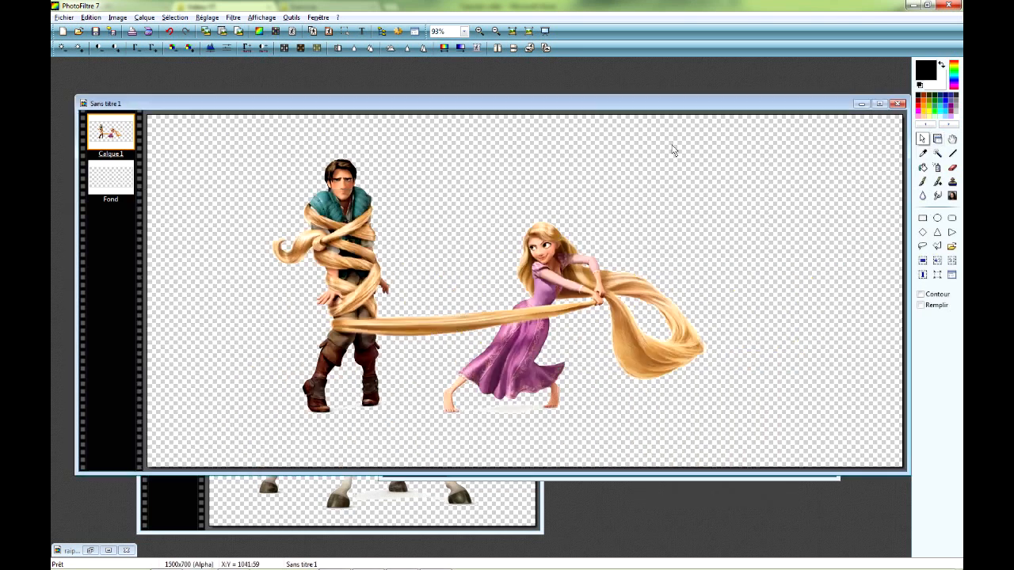
{"action": "right_click", "coordinate": [674, 149]}
{"action": "left_click", "coordinate": [715, 216]}
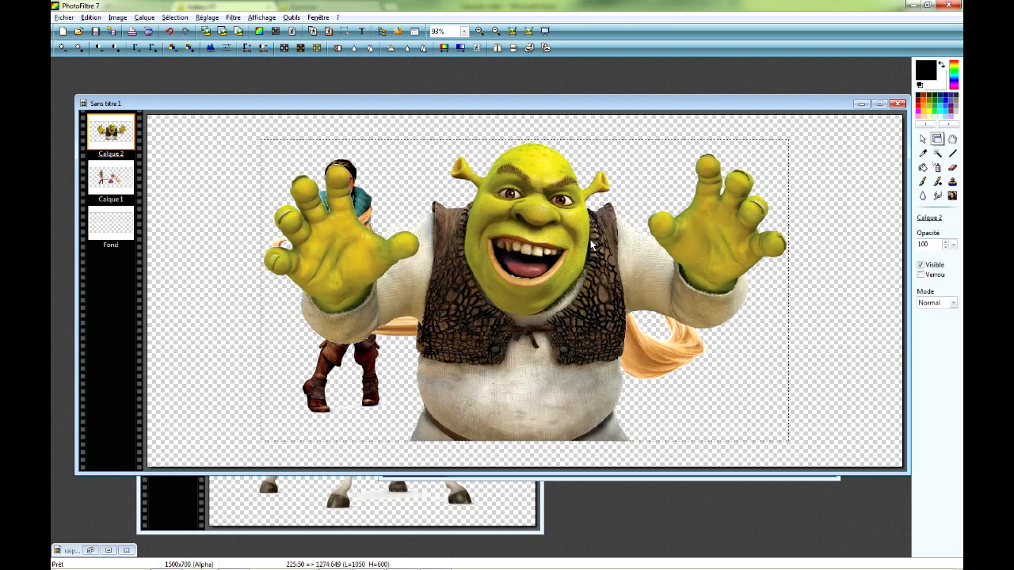
{"action": "left_click_drag", "start_coordinate": [592, 245], "coordinate": [790, 236]}
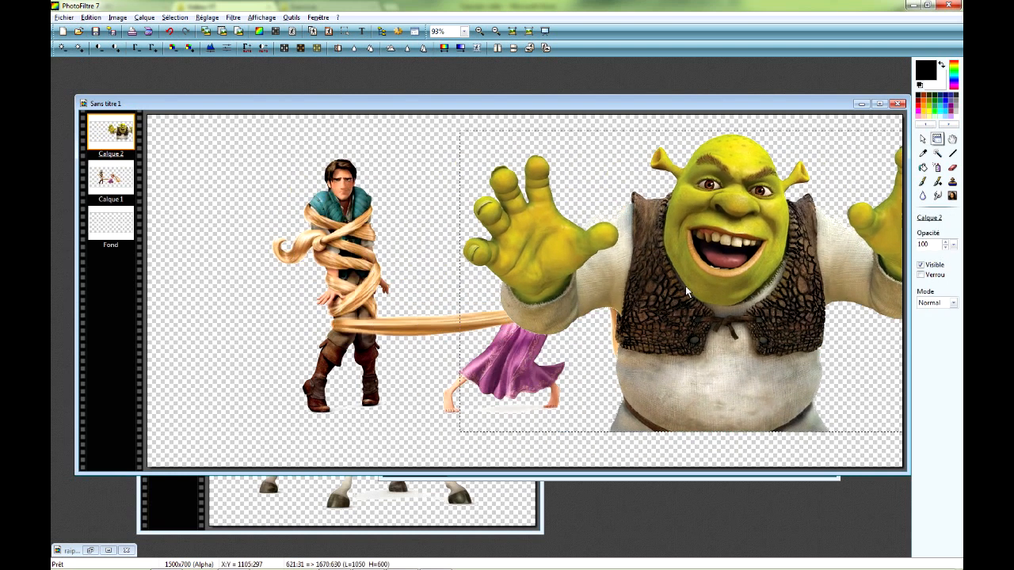
Copy the Cheval.jpg image into the composite as a new layer and place the horse in front of the tied man.
{"action": "left_click", "coordinate": [491, 503]}
{"action": "right_click", "coordinate": [372, 320]}
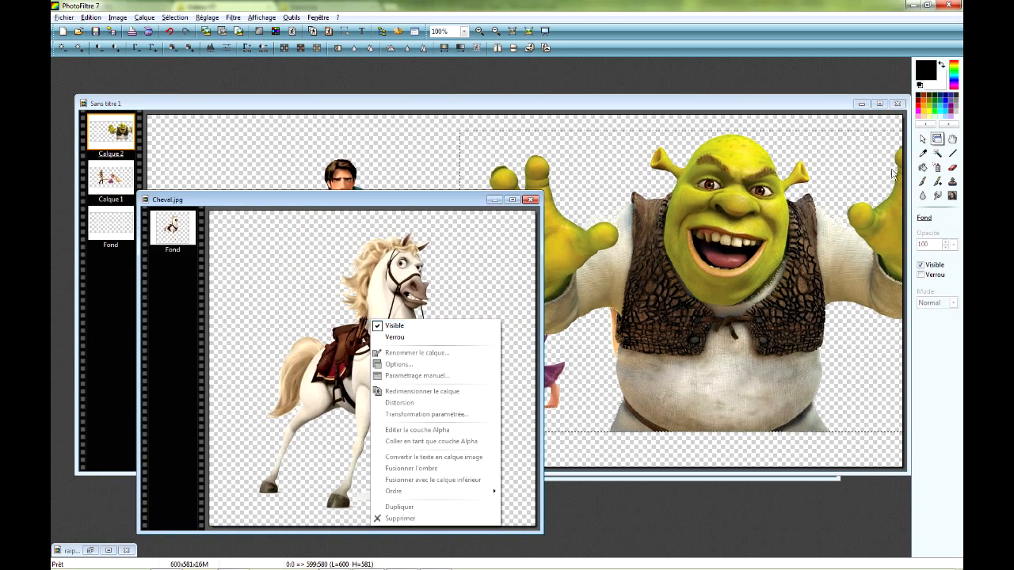
{"action": "left_click", "coordinate": [937, 150]}
{"action": "left_click", "coordinate": [923, 140]}
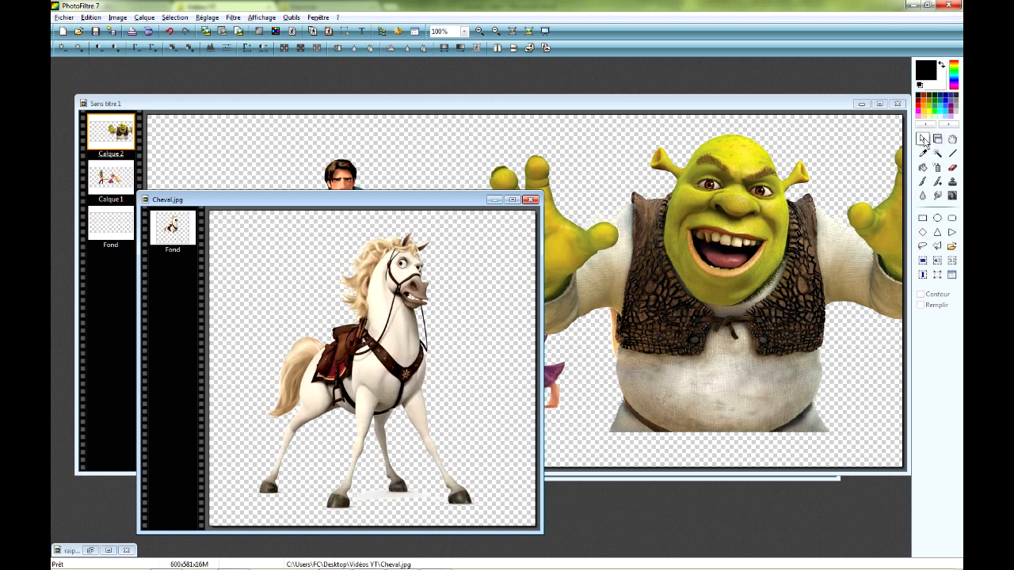
{"action": "right_click", "coordinate": [365, 315]}
{"action": "left_click", "coordinate": [399, 356]}
{"action": "left_click", "coordinate": [433, 164]}
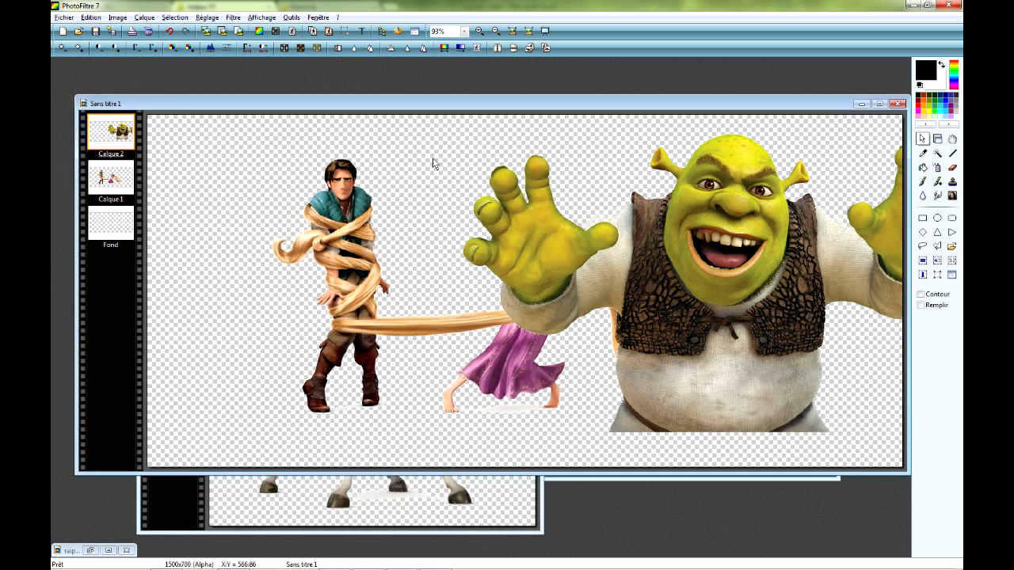
{"action": "right_click", "coordinate": [426, 143]}
{"action": "left_click", "coordinate": [479, 212]}
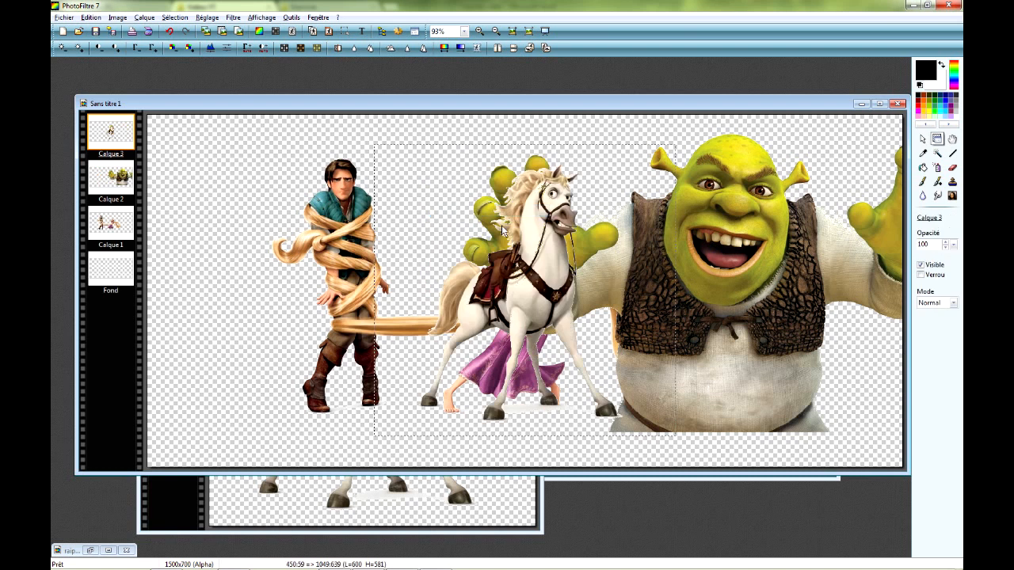
{"action": "mouse_move", "coordinate": [502, 230]}
{"action": "left_mouse_down"}
{"action": "mouse_move", "coordinate": [431, 226]}
{"action": "mouse_move", "coordinate": [380, 250]}
{"action": "mouse_move", "coordinate": [385, 266]}
{"action": "left_mouse_up"}
Rearrange the Shrek and horse layers so Shrek fills the canvas right of centre and the horse stands before his arm nearest the right edge.
{"action": "left_click", "coordinate": [657, 281]}
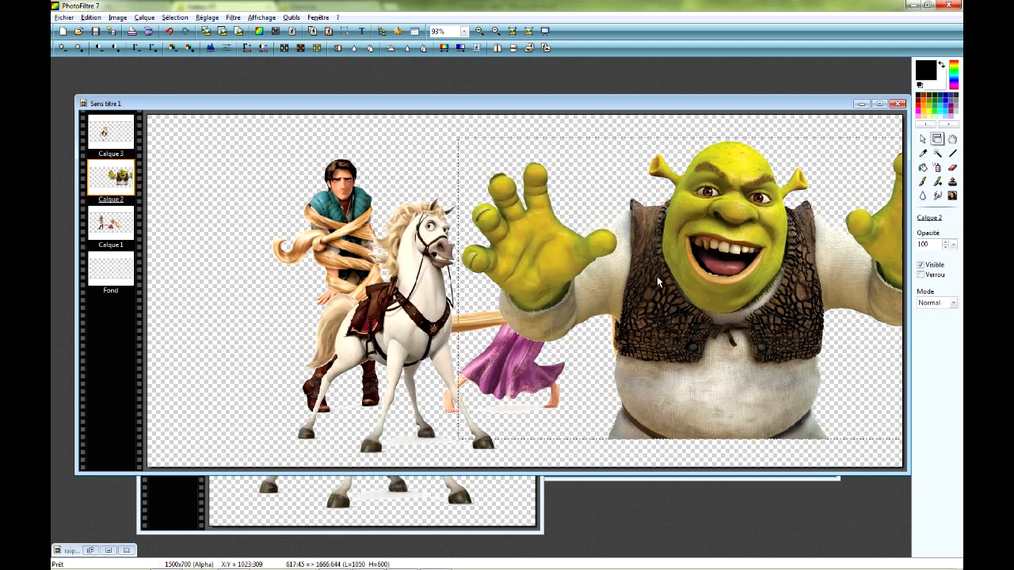
{"action": "left_click_drag", "start_coordinate": [657, 281], "coordinate": [689, 252]}
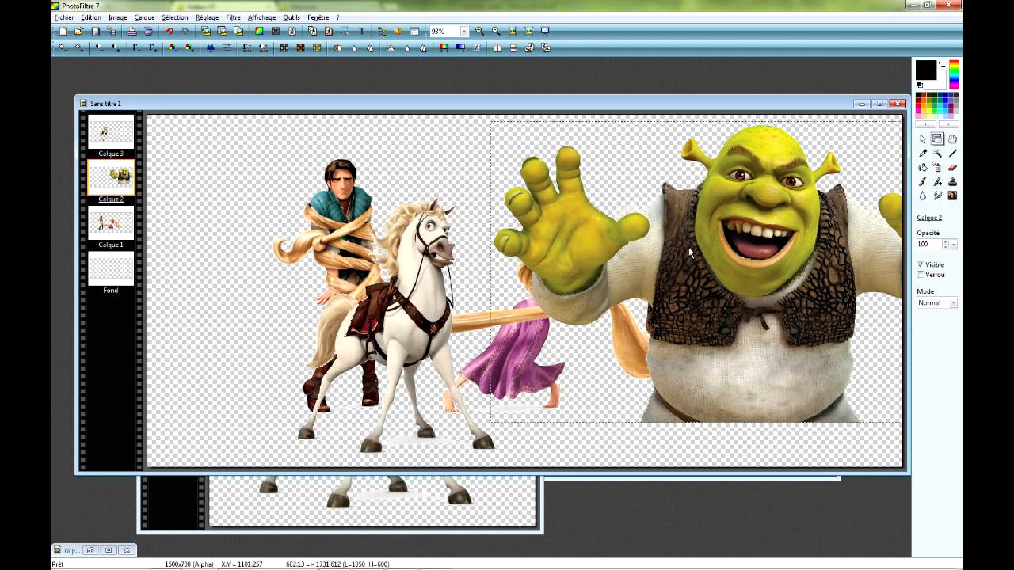
{"action": "left_click_drag", "start_coordinate": [412, 313], "coordinate": [707, 305]}
{"action": "left_click_drag", "start_coordinate": [507, 245], "coordinate": [374, 238]}
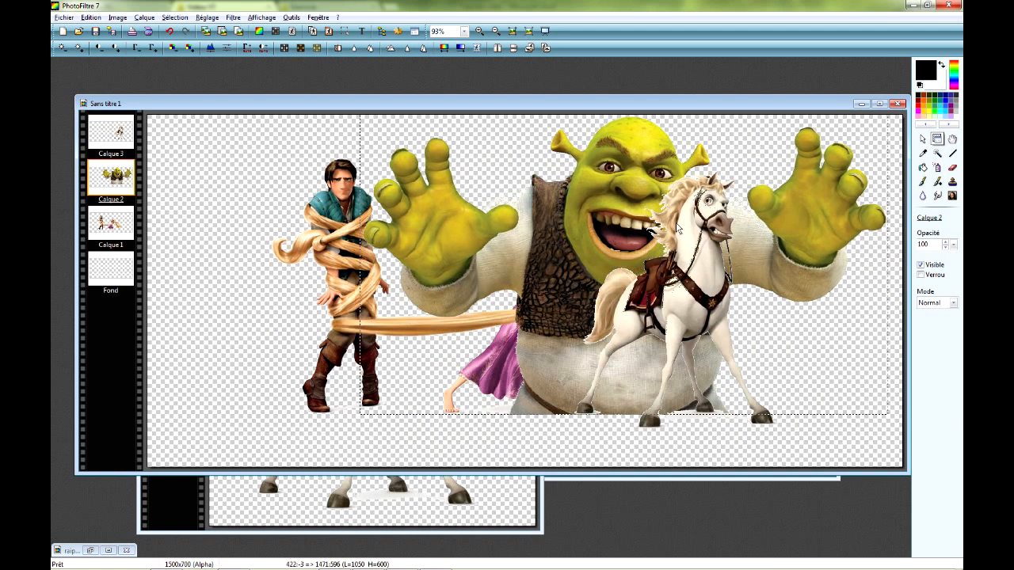
{"action": "left_click_drag", "start_coordinate": [675, 258], "coordinate": [700, 247]}
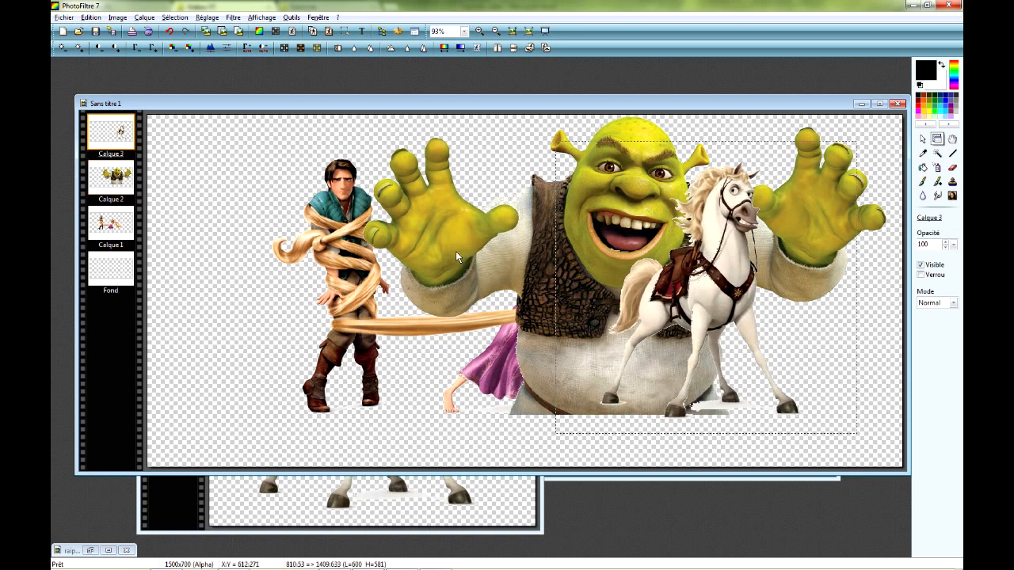
Lower the Shrek layer slightly and move it below the Rapunzel layer in the layer order.
{"action": "left_click_drag", "start_coordinate": [456, 252], "coordinate": [453, 266]}
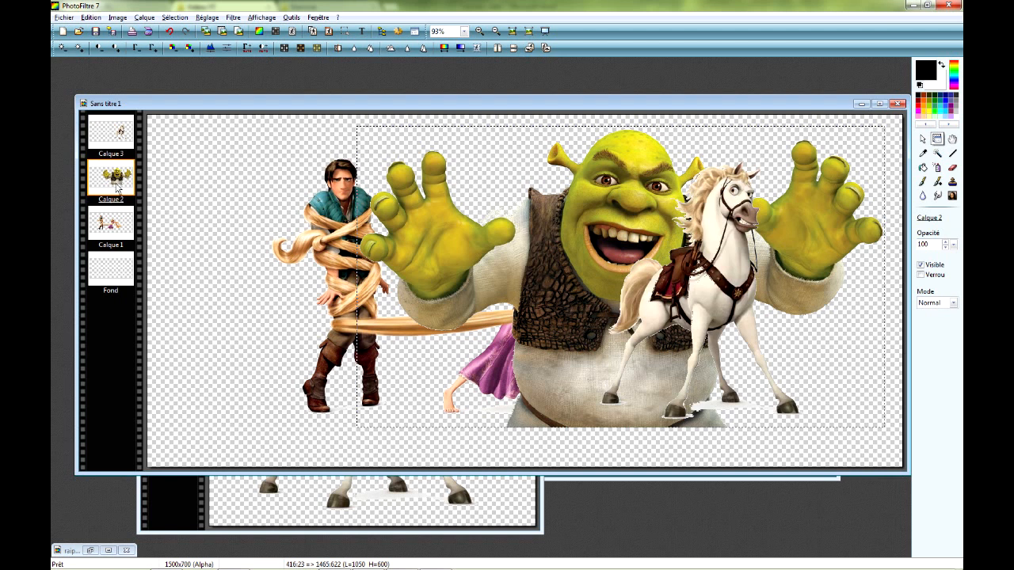
{"action": "left_click_drag", "start_coordinate": [113, 243], "coordinate": [113, 243]}
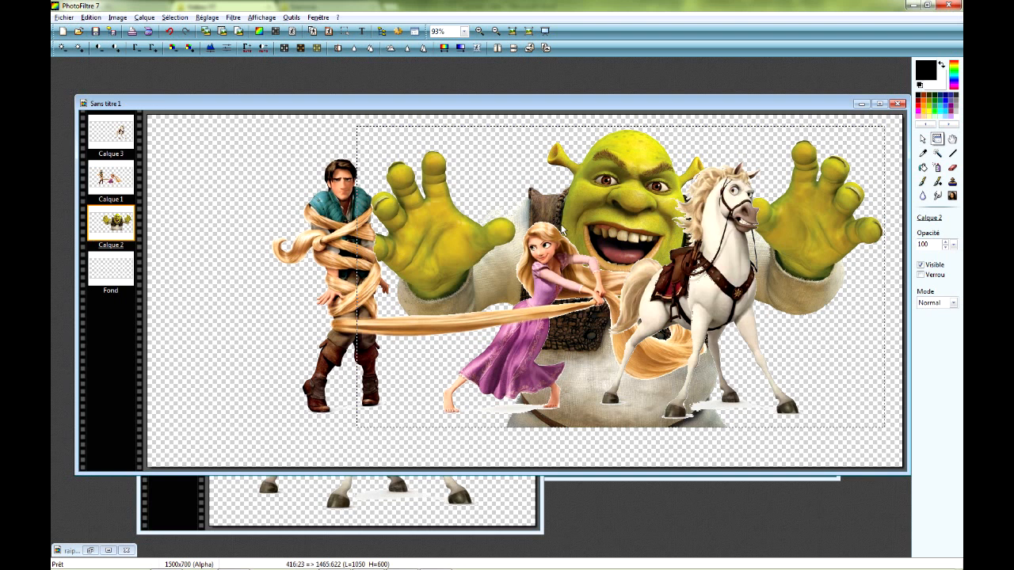
Raise the Rapunzel layer slightly and move it below the Shrek layer in the layer order.
{"action": "mouse_move", "coordinate": [345, 236]}
{"action": "left_mouse_down"}
{"action": "mouse_move", "coordinate": [412, 209]}
{"action": "mouse_move", "coordinate": [346, 221]}
{"action": "left_mouse_up"}
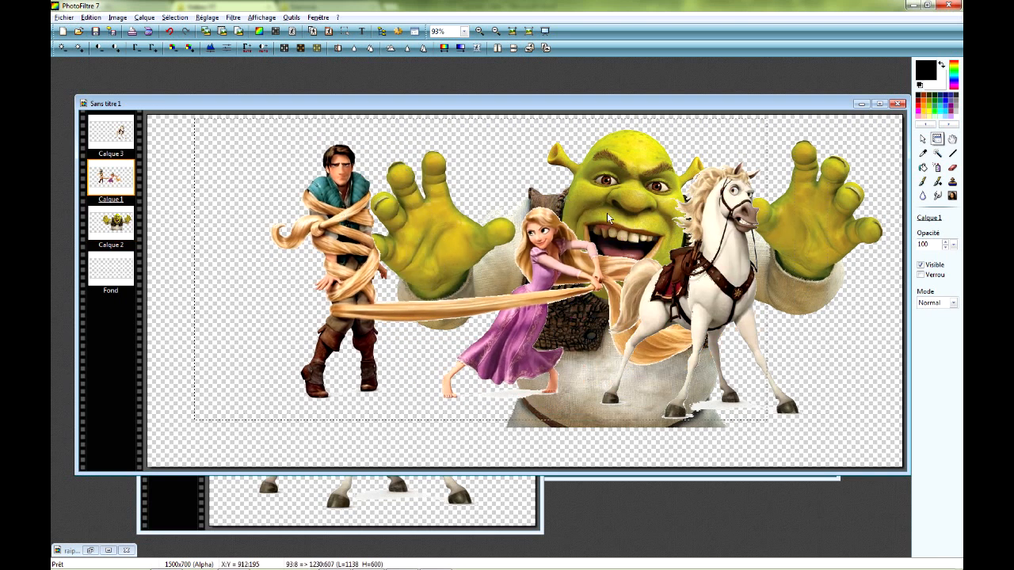
{"action": "left_click_drag", "start_coordinate": [113, 183], "coordinate": [119, 246]}
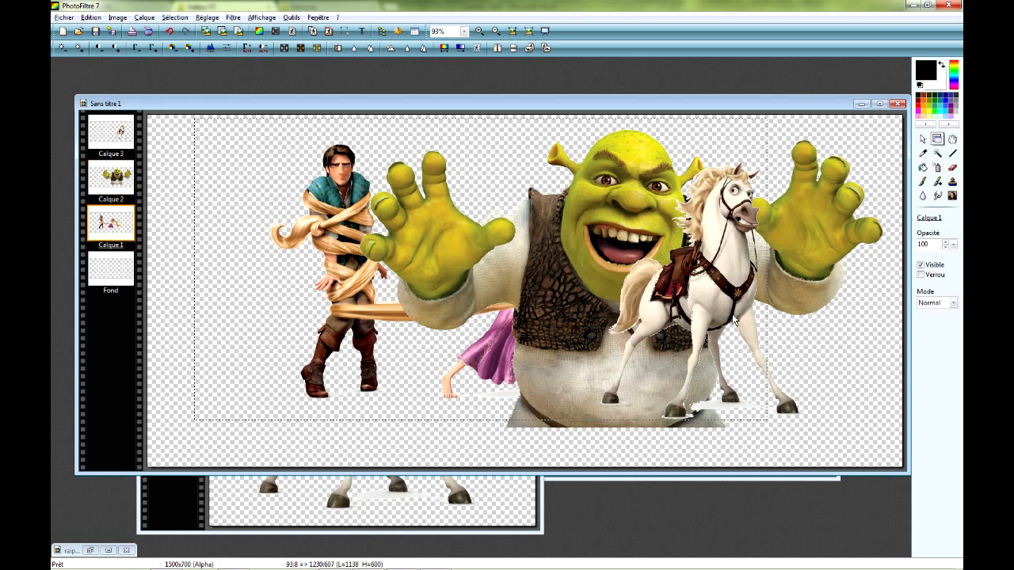
{"action": "left_click", "coordinate": [111, 132]}
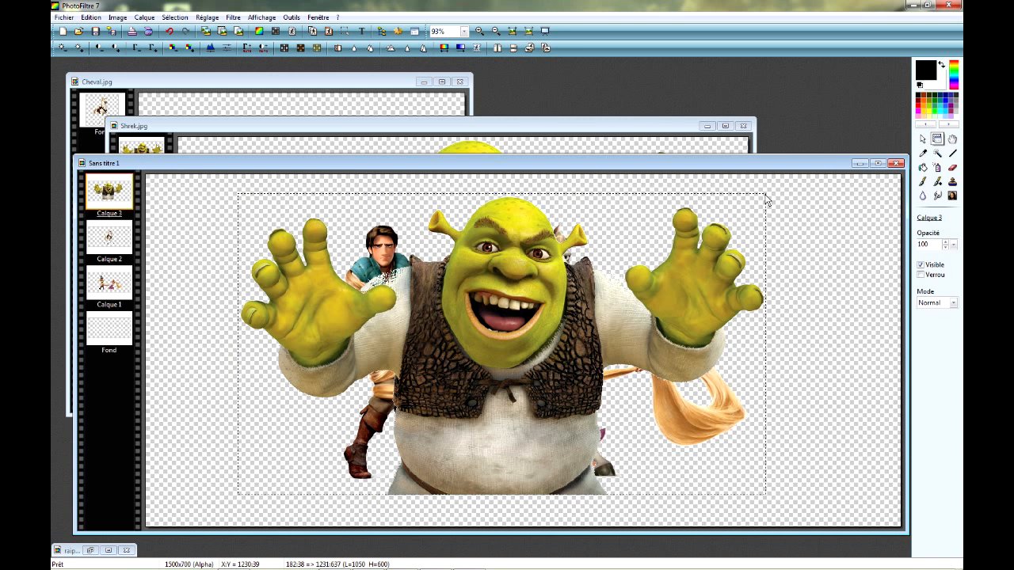
Resize the Shrek layer proportionally to about 895 × 512 px, apply the new size, and nudge Shrek slightly upward.
{"action": "right_click", "coordinate": [693, 241]}
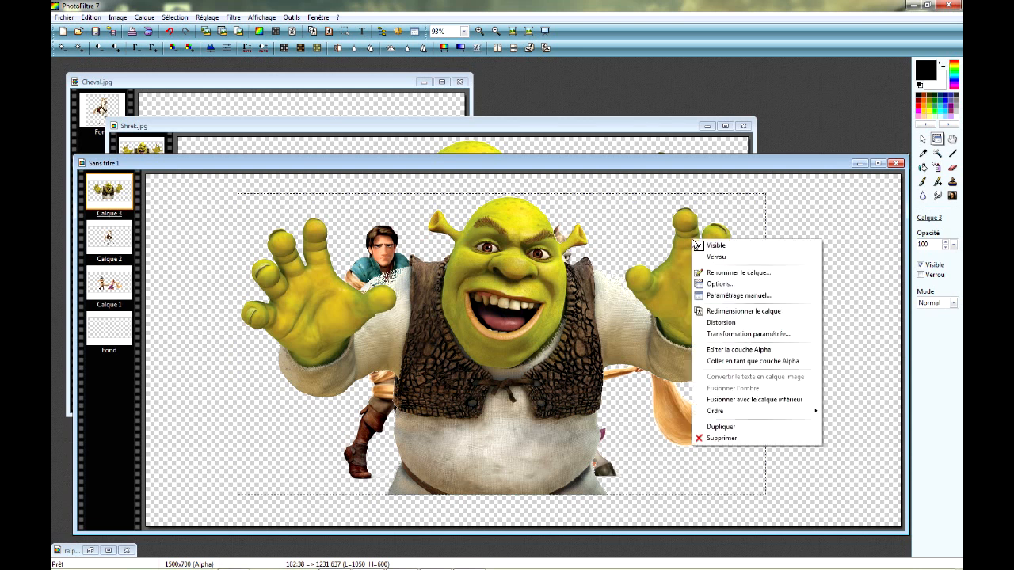
{"action": "left_click", "coordinate": [741, 312]}
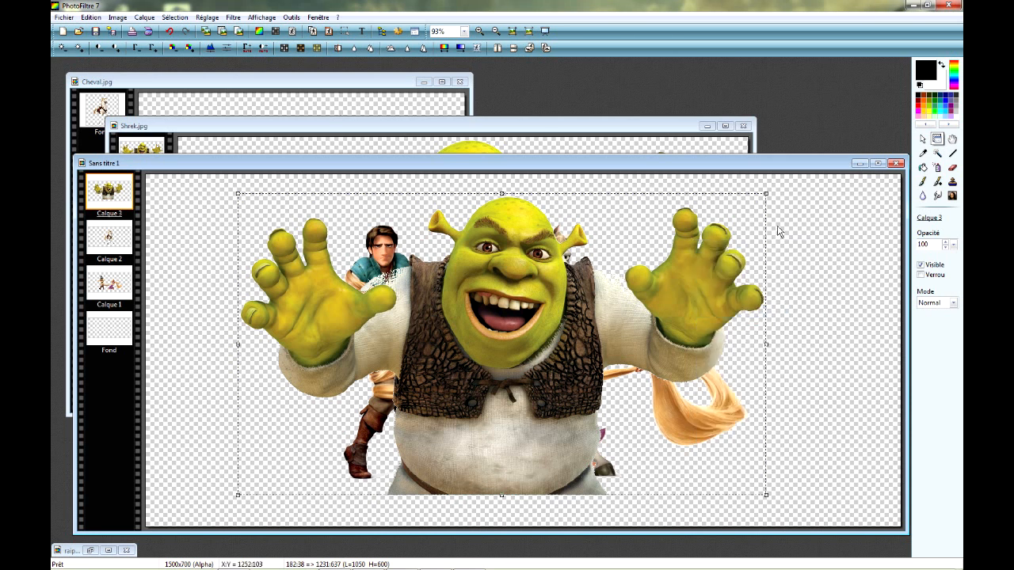
{"action": "left_click_drag", "start_coordinate": [766, 197], "coordinate": [789, 243]}
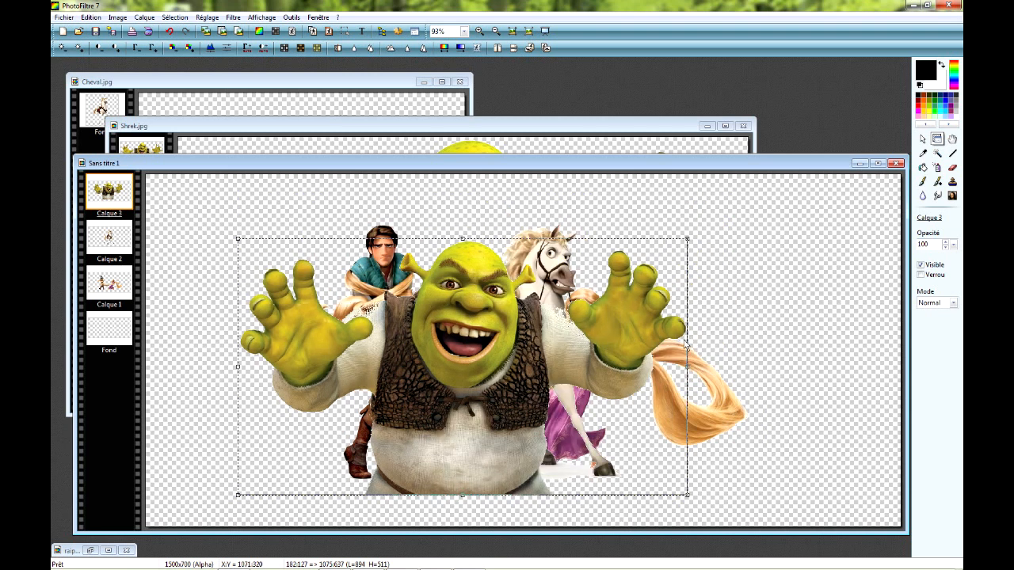
{"action": "right_click", "coordinate": [493, 324]}
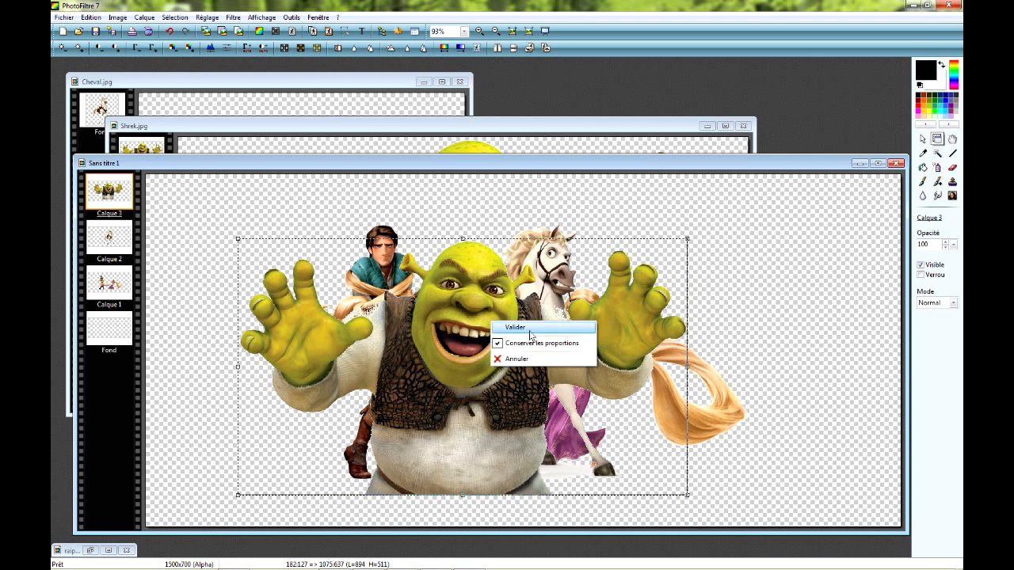
{"action": "left_click", "coordinate": [529, 327]}
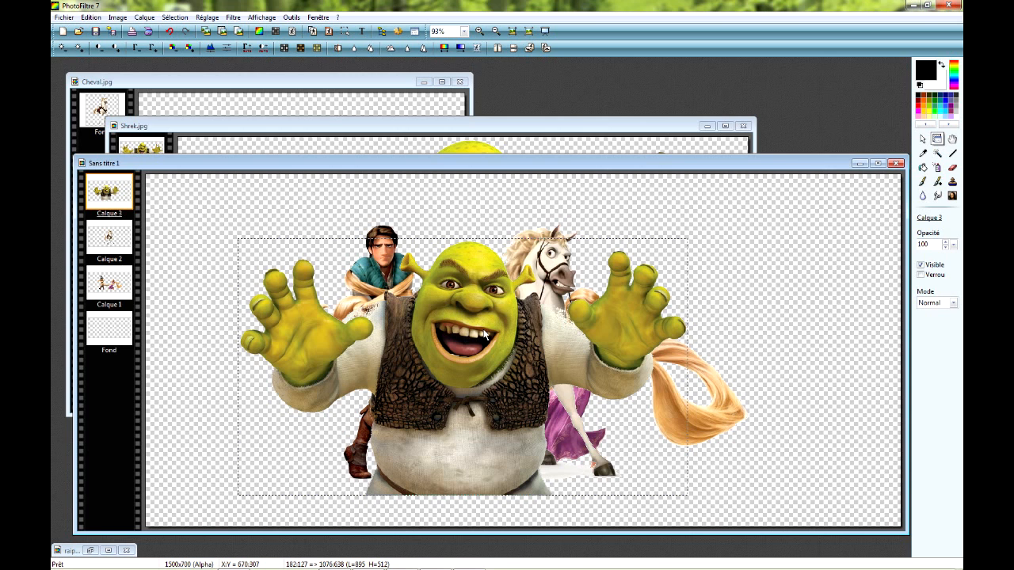
{"action": "left_click_drag", "start_coordinate": [489, 336], "coordinate": [499, 322]}
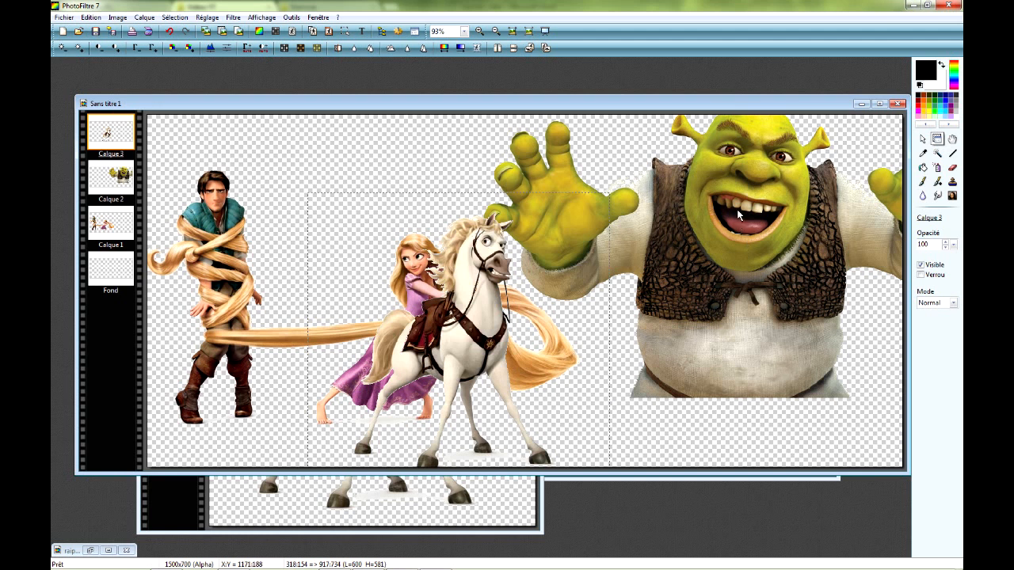
Reorder the layers so Rapunzel is on top, the horse directly beneath her, and Shrek below both.
{"action": "left_click_drag", "start_coordinate": [118, 181], "coordinate": [112, 236]}
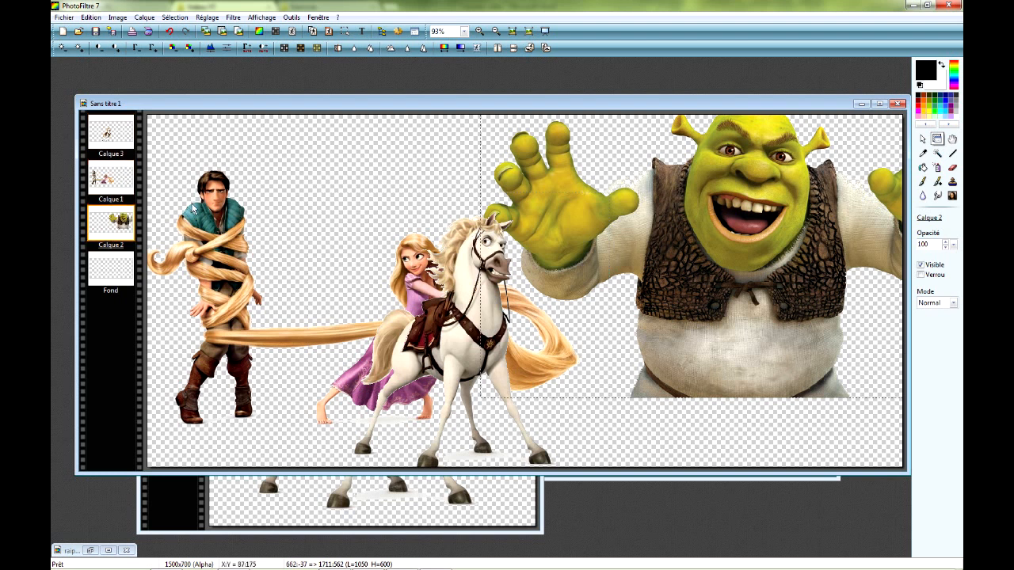
{"action": "left_click", "coordinate": [117, 137]}
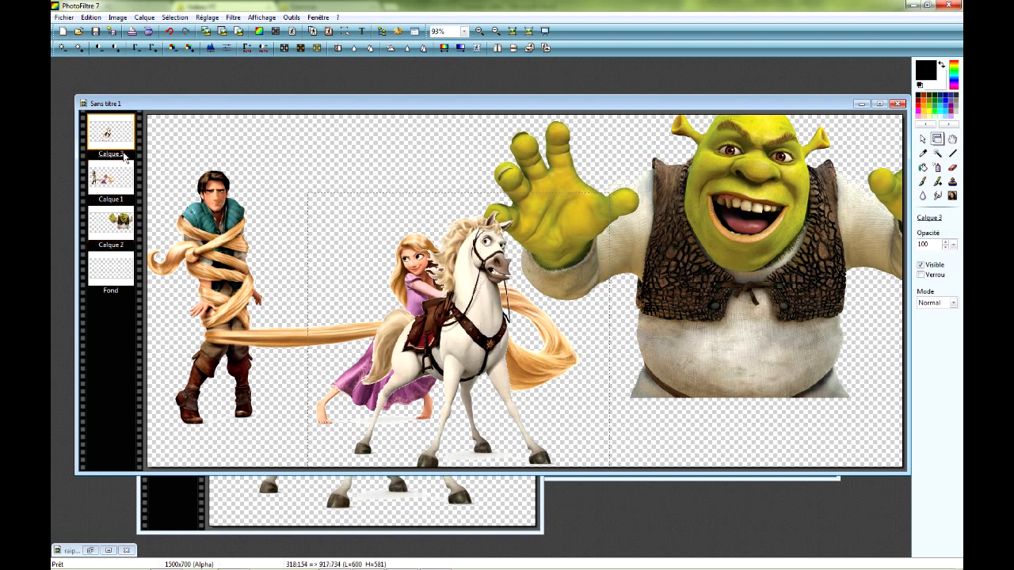
{"action": "left_click_drag", "start_coordinate": [118, 193], "coordinate": [117, 193]}
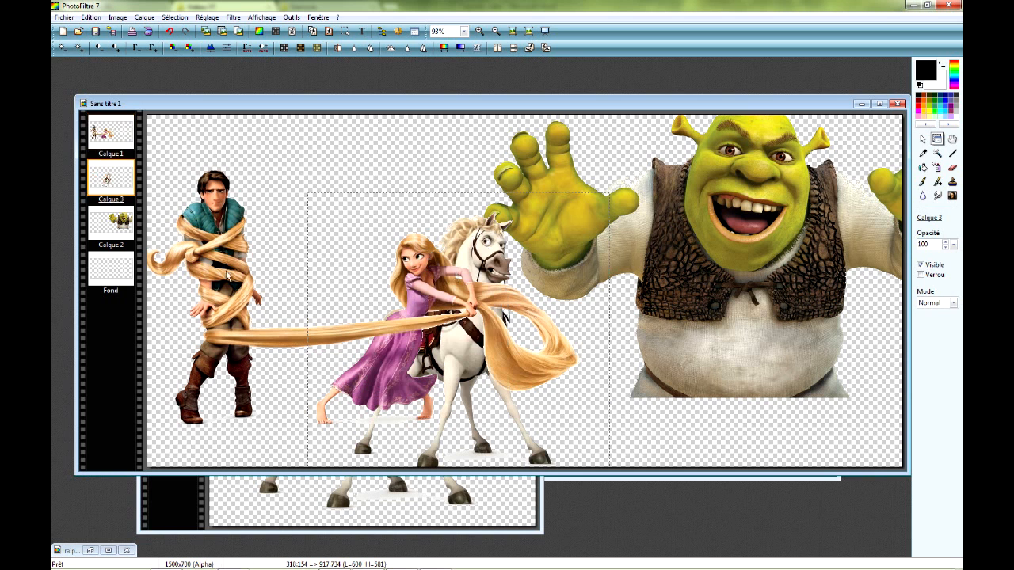
Arrange Shrek behind the others in the left part of the canvas, with the horse between the tied man and Rapunzel, who stand lower.
{"action": "left_click_drag", "start_coordinate": [701, 214], "coordinate": [402, 194]}
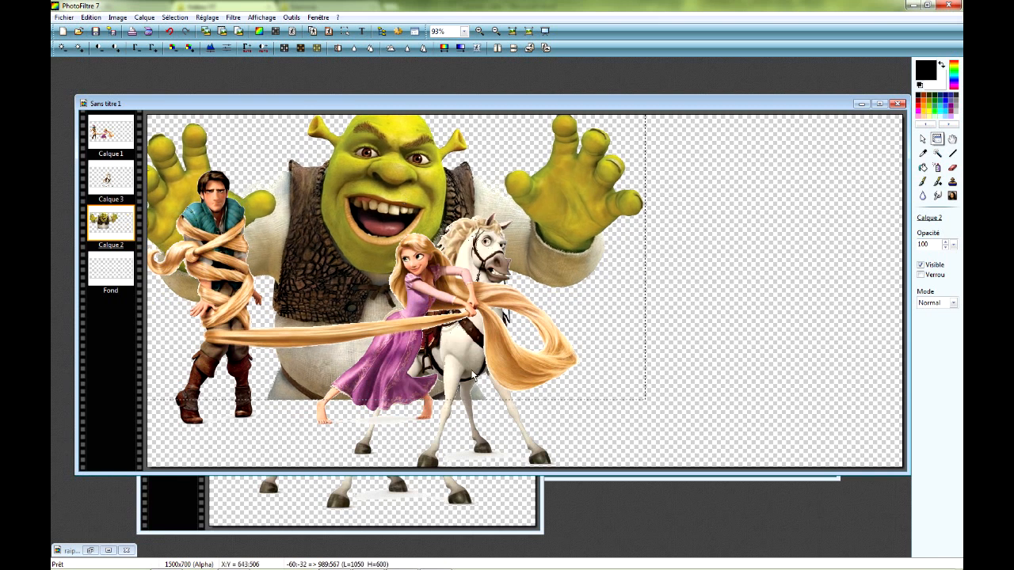
{"action": "left_click_drag", "start_coordinate": [484, 283], "coordinate": [396, 283]}
{"action": "left_click_drag", "start_coordinate": [427, 282], "coordinate": [483, 332]}
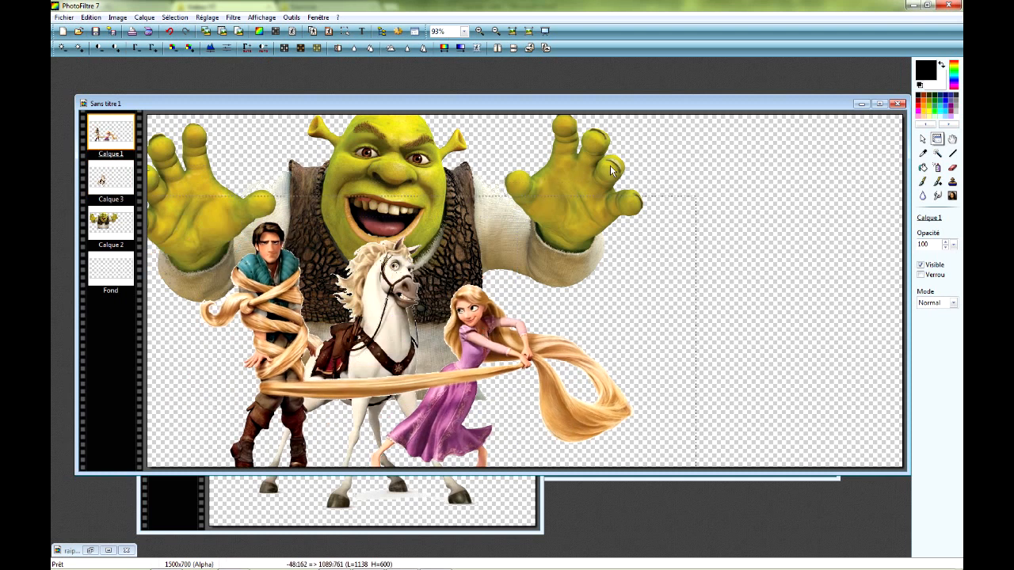
{"action": "left_click_drag", "start_coordinate": [620, 100], "coordinate": [604, 134]}
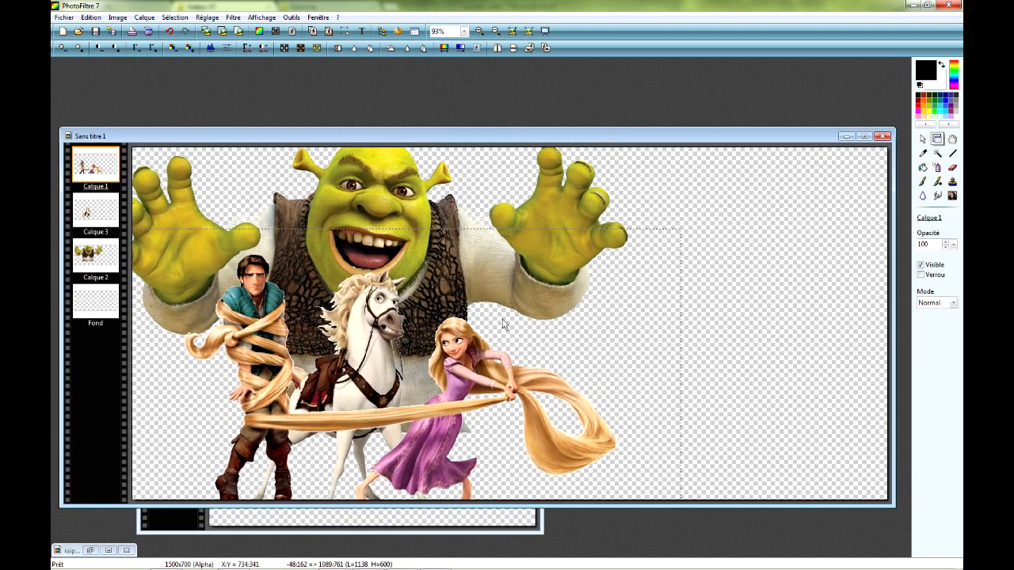
{"action": "left_click_drag", "start_coordinate": [385, 320], "coordinate": [405, 322]}
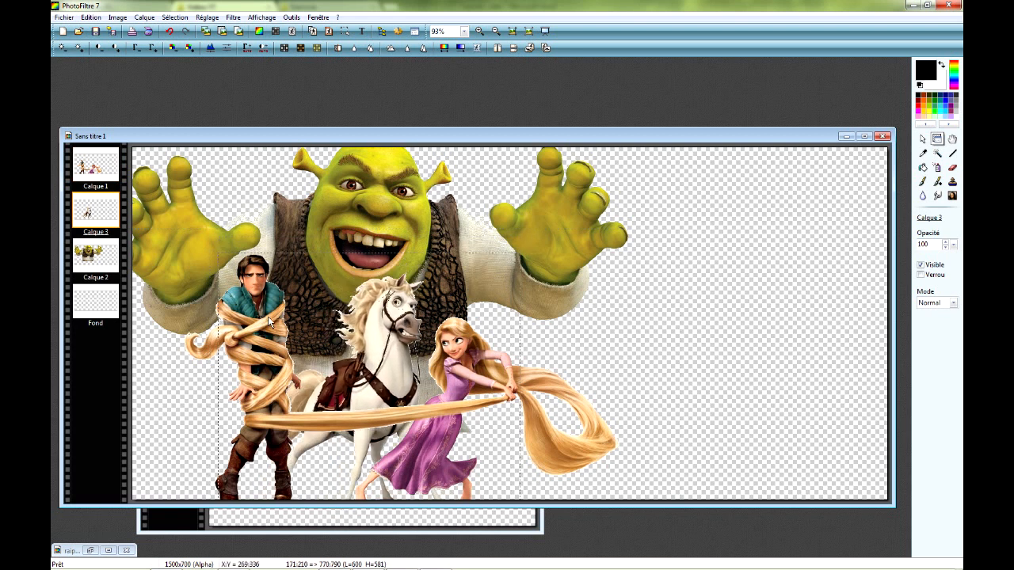
{"action": "left_click_drag", "start_coordinate": [267, 321], "coordinate": [266, 336]}
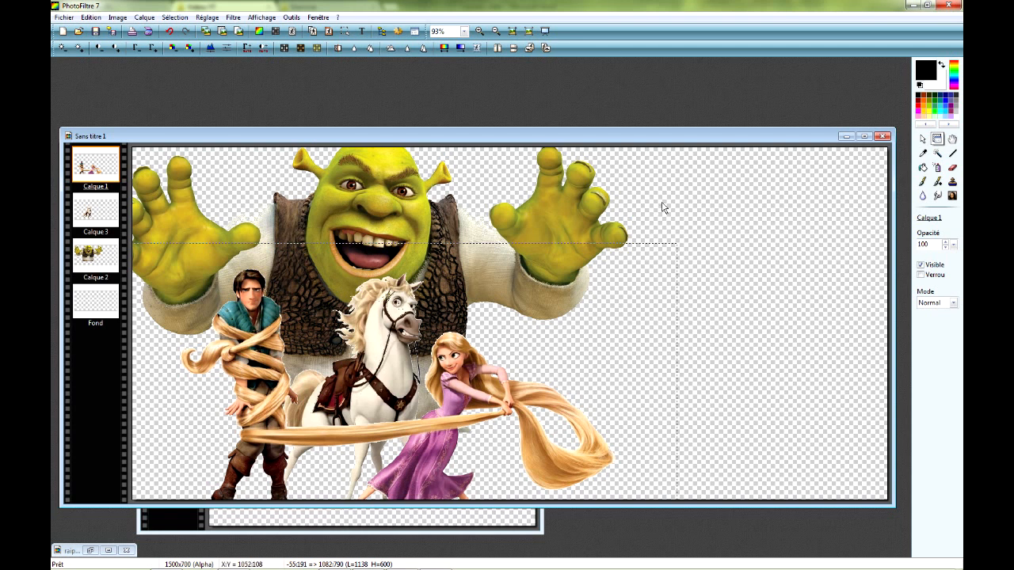
Set the Shrek layer's opacity to 67% in its layer options.
{"action": "left_click", "coordinate": [385, 192]}
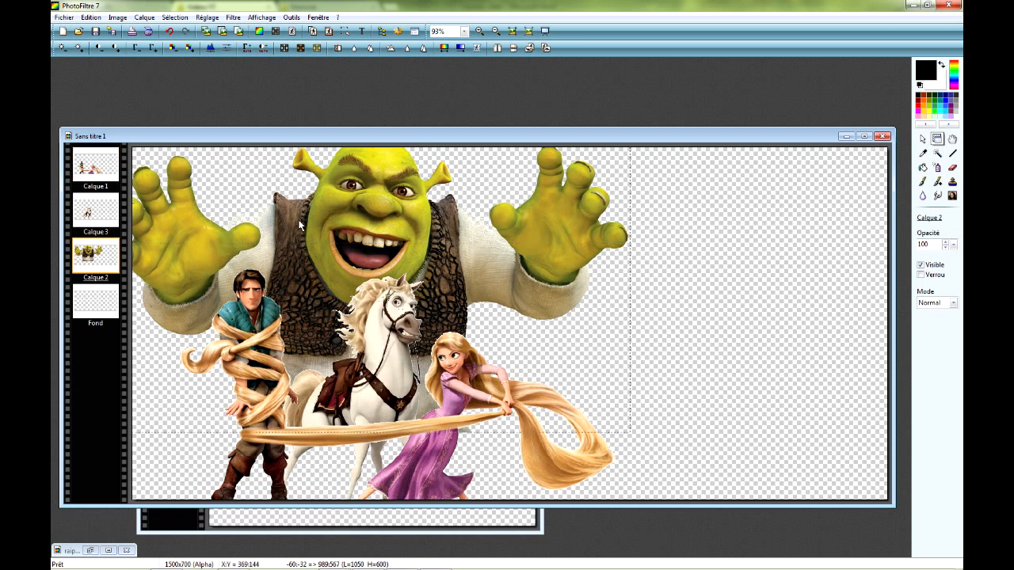
{"action": "right_click", "coordinate": [101, 256]}
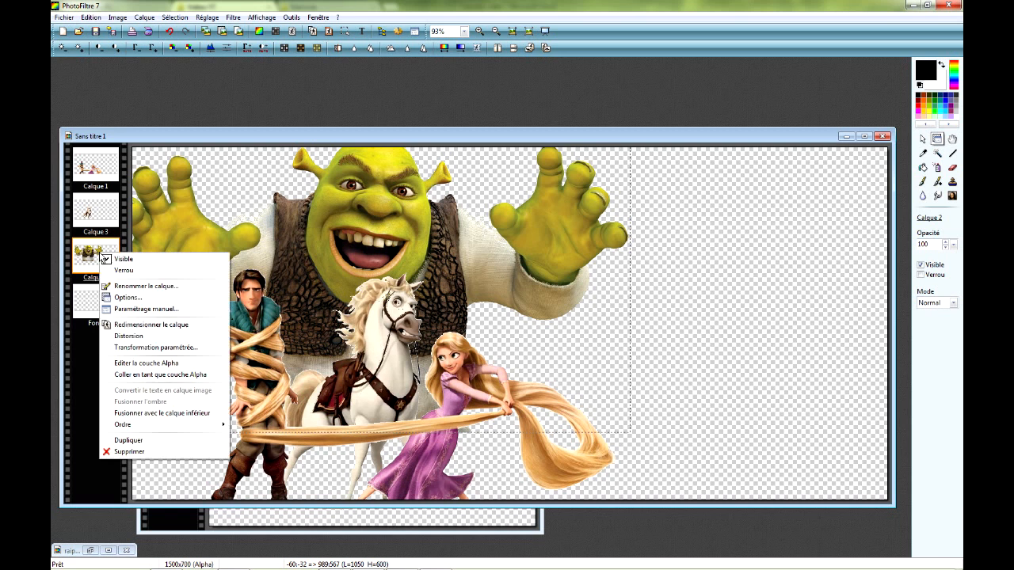
{"action": "left_click", "coordinate": [128, 297]}
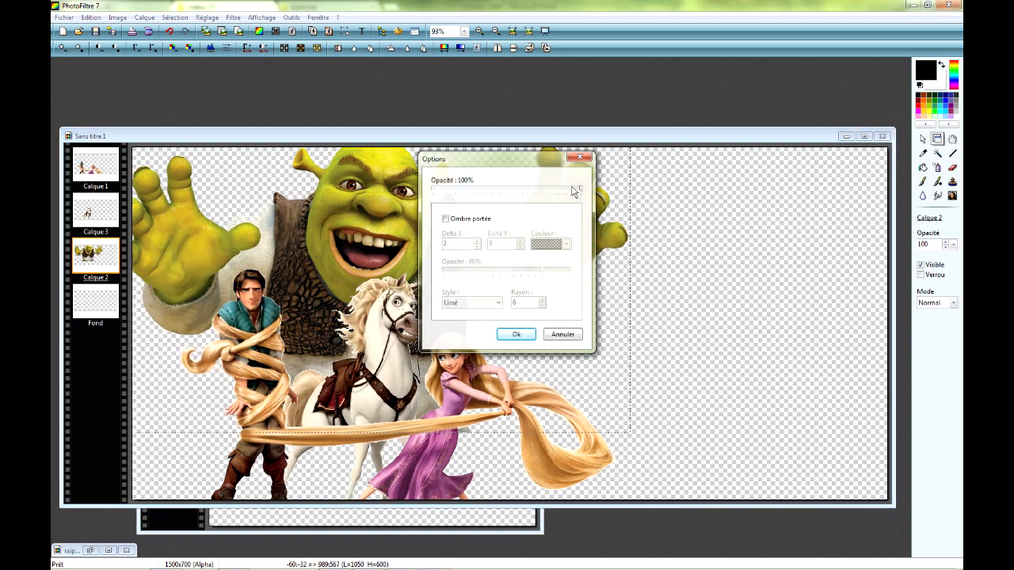
{"action": "left_click_drag", "start_coordinate": [582, 190], "coordinate": [722, 121]}
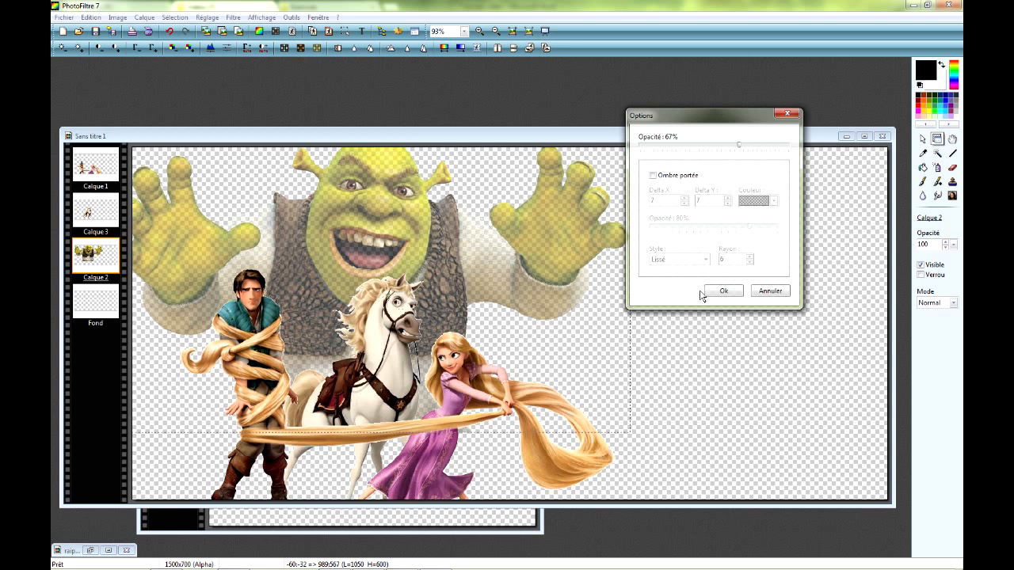
{"action": "left_click", "coordinate": [724, 292]}
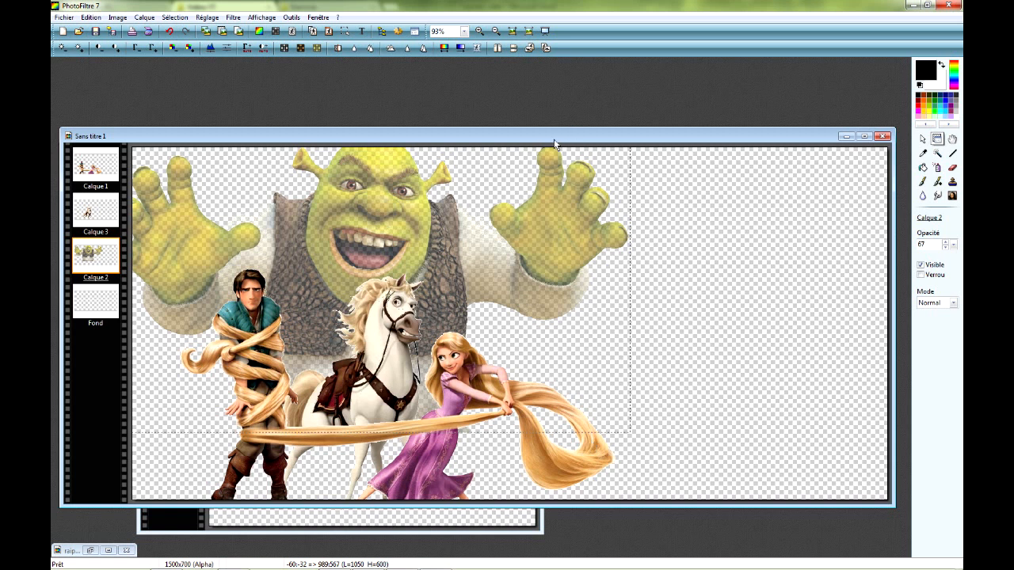
{"action": "left_click_drag", "start_coordinate": [554, 144], "coordinate": [591, 99]}
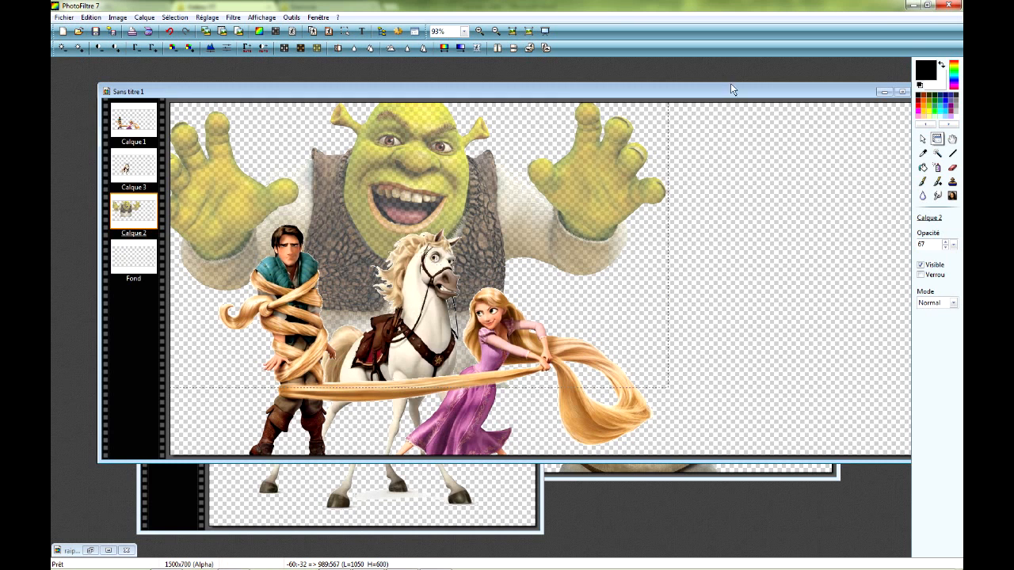
{"action": "left_click_drag", "start_coordinate": [720, 96], "coordinate": [690, 116]}
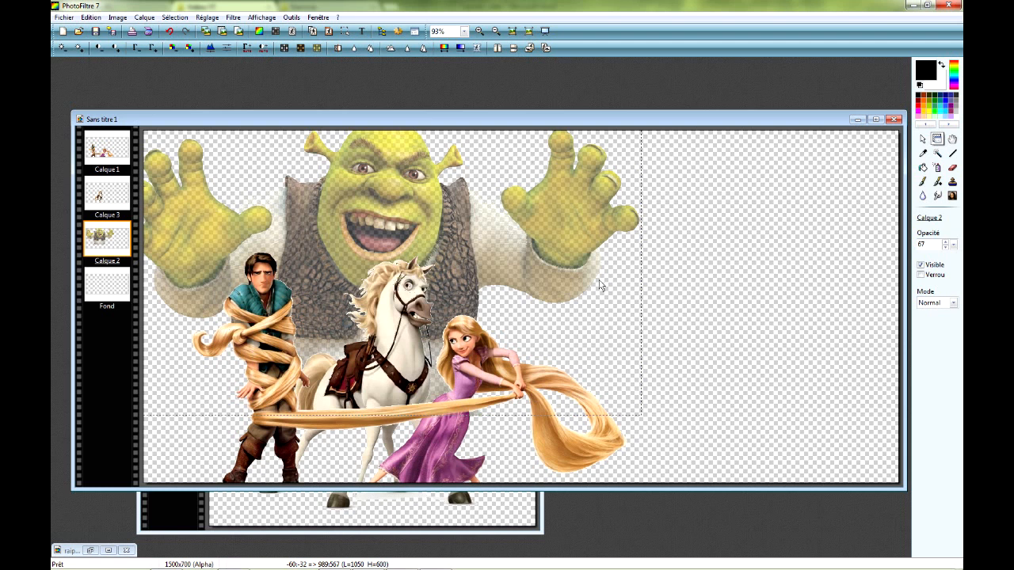
{"action": "left_click_drag", "start_coordinate": [430, 123], "coordinate": [438, 119]}
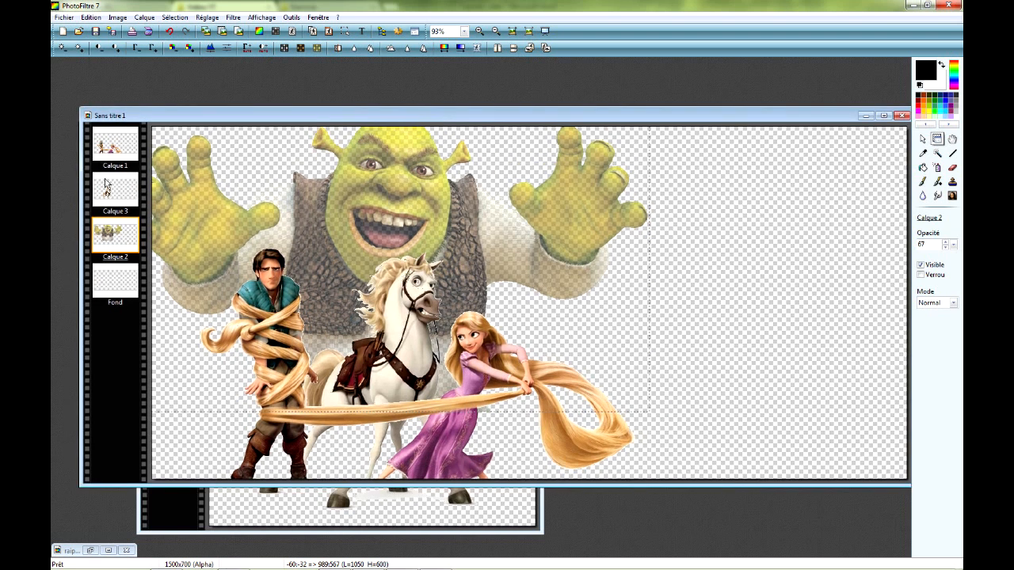
Merge the Shrek, horse and Rapunzel layers one after another down into the background layer.
{"action": "right_click", "coordinate": [121, 247]}
{"action": "left_click", "coordinate": [219, 404]}
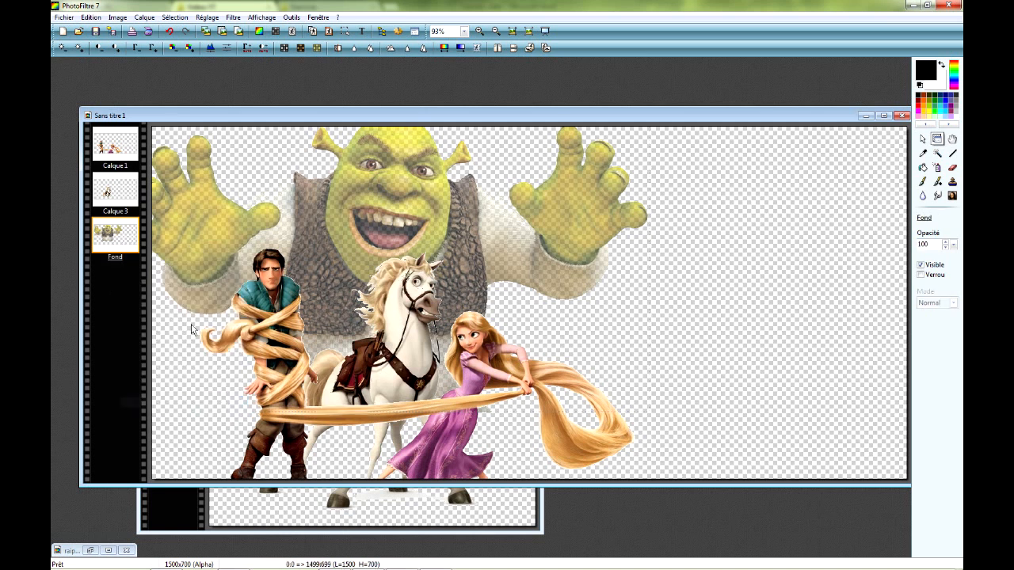
{"action": "right_click", "coordinate": [123, 190]}
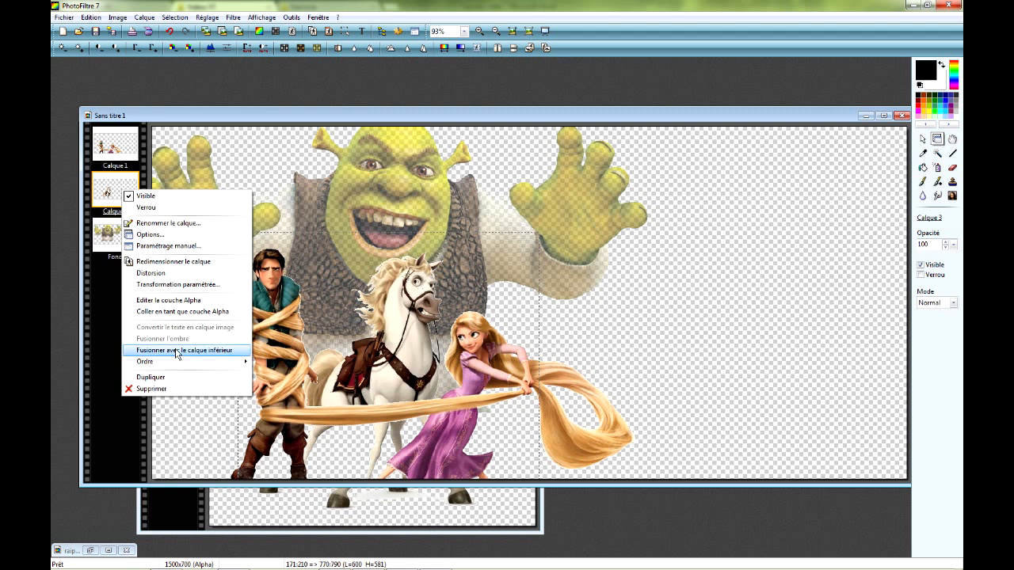
{"action": "left_click", "coordinate": [176, 353]}
{"action": "left_click", "coordinate": [112, 146]}
{"action": "right_click", "coordinate": [111, 145]}
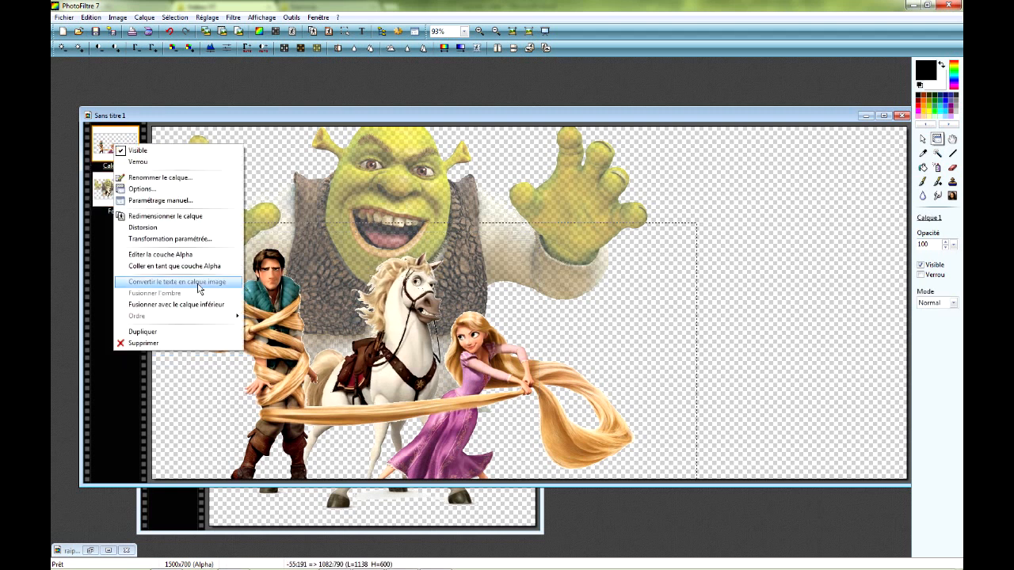
{"action": "left_click", "coordinate": [194, 304]}
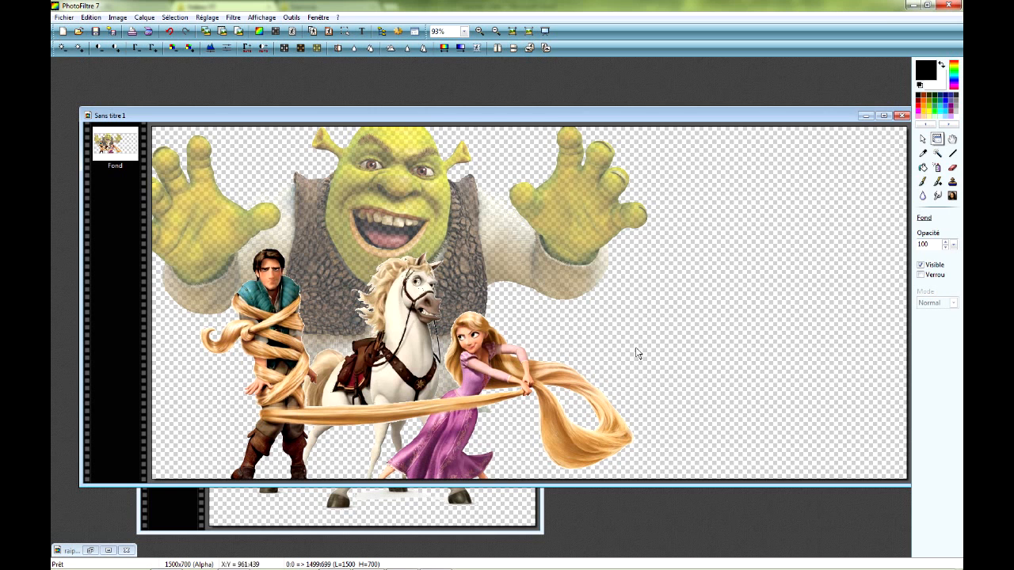
Crop the merged image to a rectangular selection of about 1007 × 699 px around the figures, removing the empty area beside them.
{"action": "left_click", "coordinate": [922, 138]}
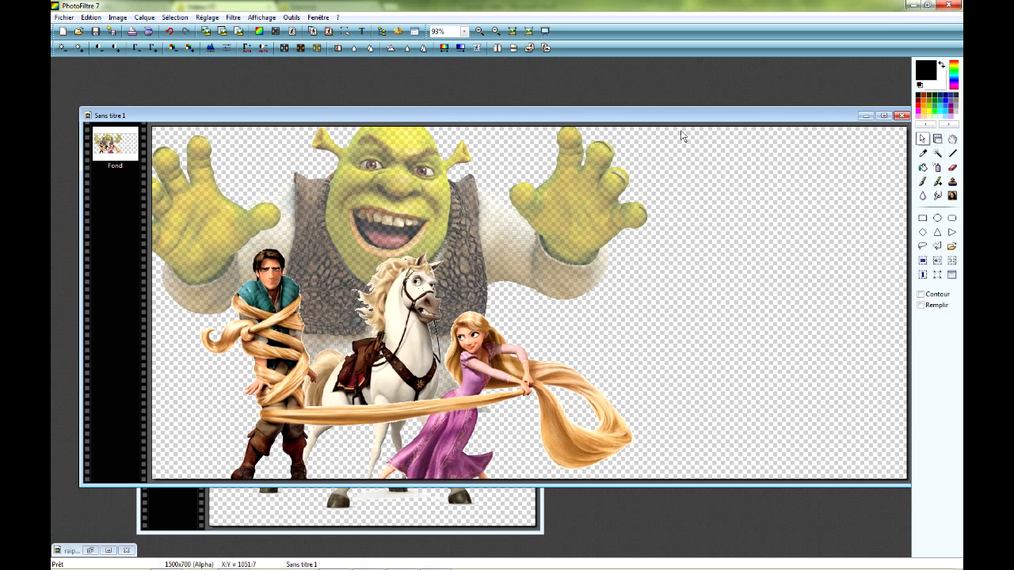
{"action": "left_click_drag", "start_coordinate": [659, 128], "coordinate": [56, 494]}
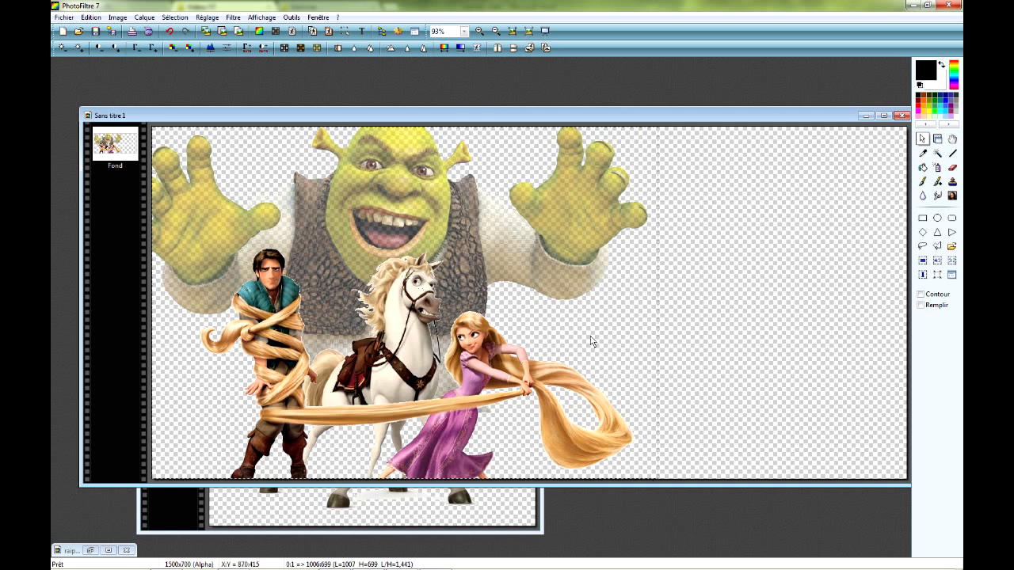
{"action": "right_click", "coordinate": [432, 166]}
{"action": "left_click", "coordinate": [482, 184]}
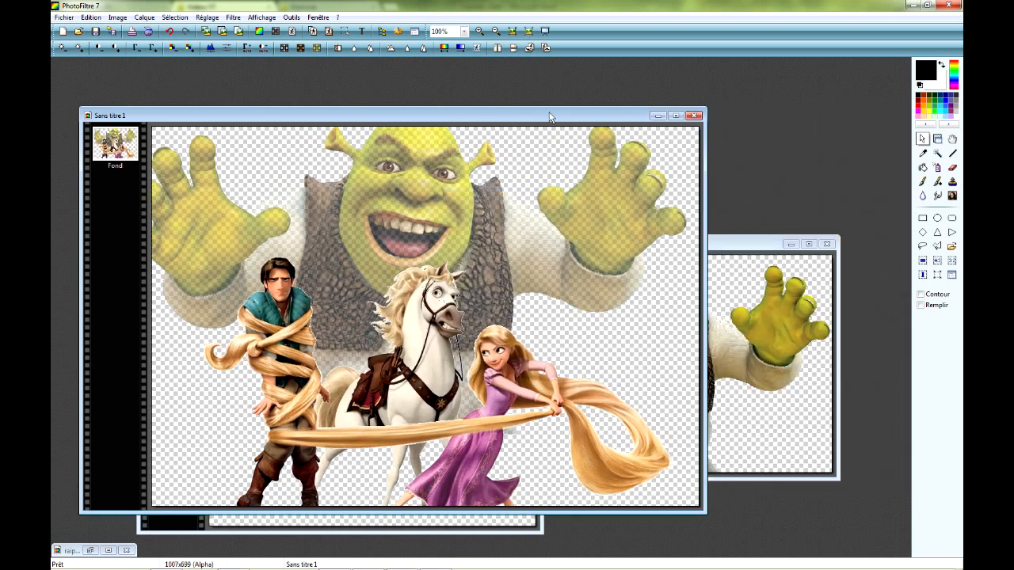
{"action": "left_click_drag", "start_coordinate": [551, 116], "coordinate": [527, 92]}
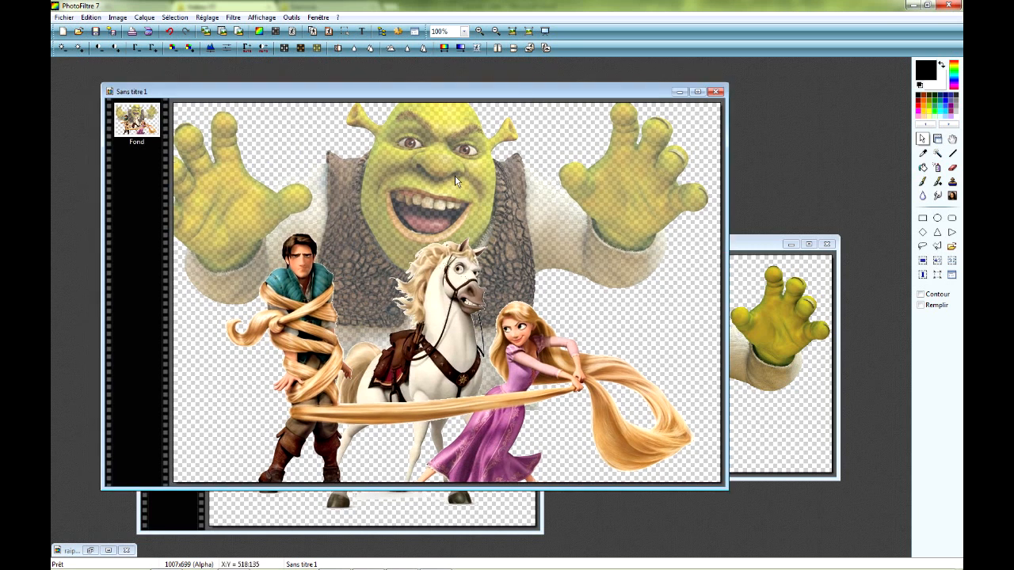
Check which file format is offered for saving the merged and cropped image, and leave without saving.
{"action": "left_click", "coordinate": [96, 32]}
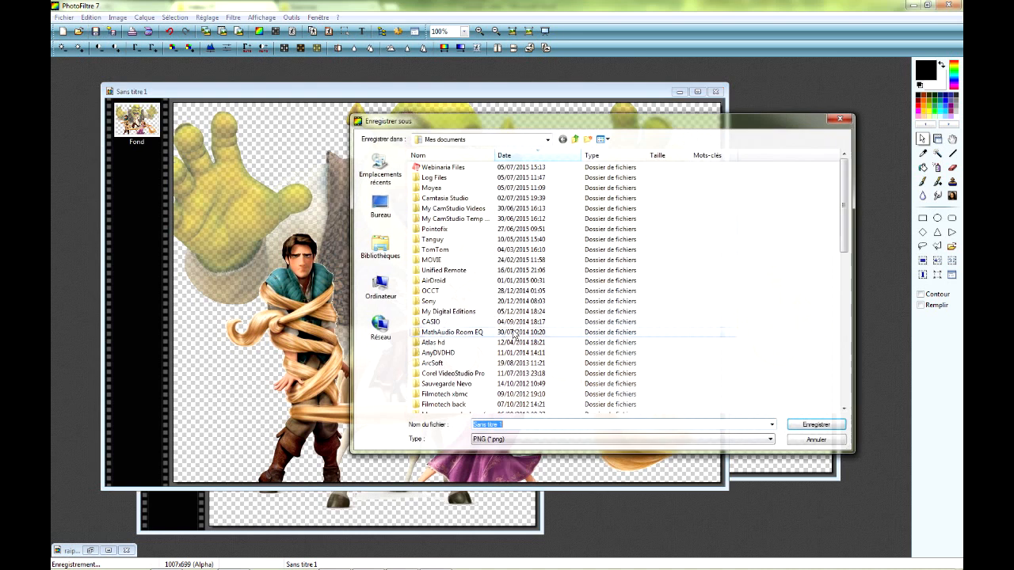
{"action": "left_click_drag", "start_coordinate": [699, 127], "coordinate": [711, 193]}
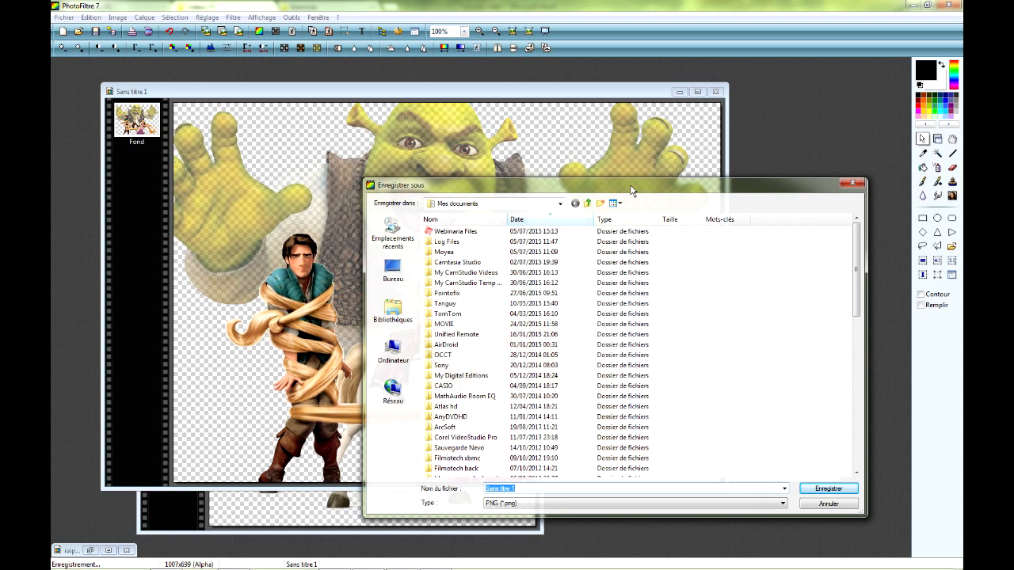
{"action": "left_click", "coordinate": [834, 505]}
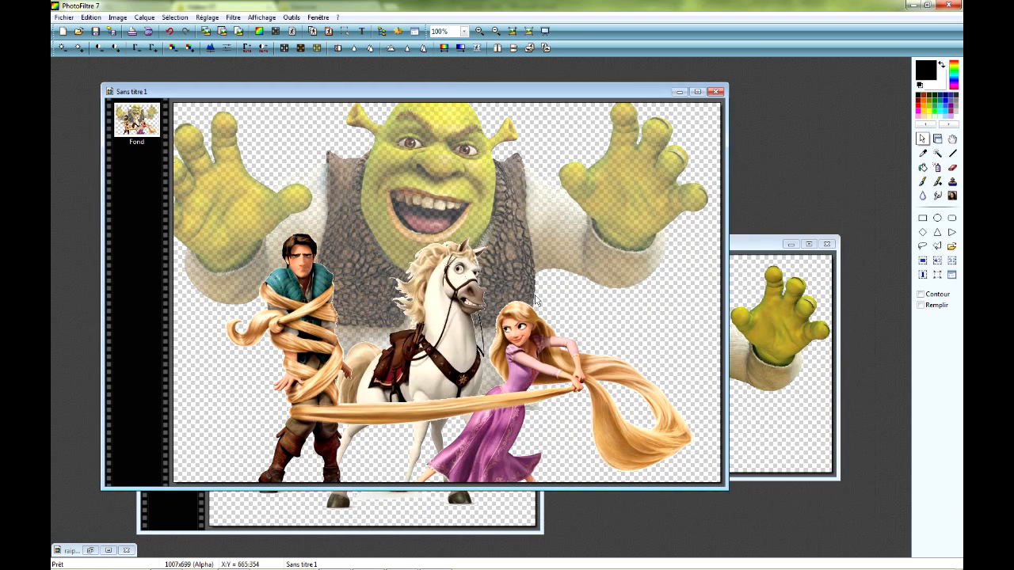
Undo the crop and all the layer merges back to the separate Rapunzel, horse and Shrek layers.
{"action": "left_click", "coordinate": [169, 31]}
{"action": "left_click", "coordinate": [170, 31]}
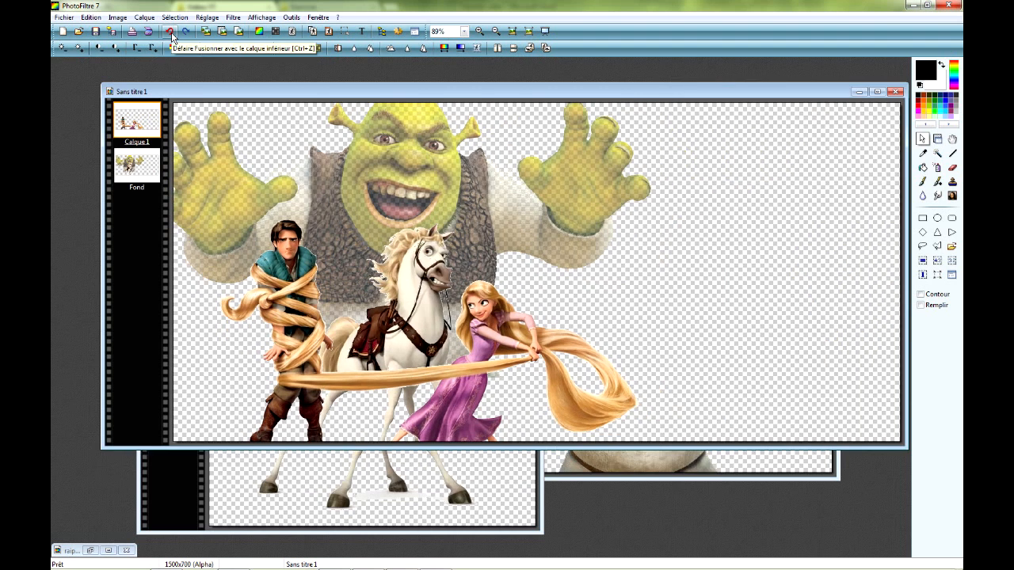
{"action": "left_click", "coordinate": [170, 31]}
{"action": "left_click", "coordinate": [170, 31]}
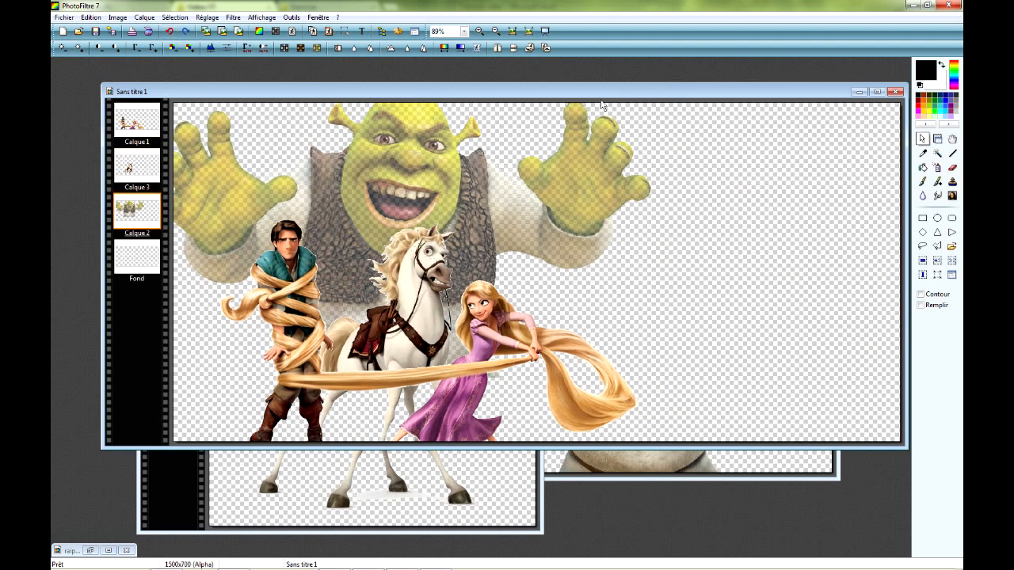
{"action": "left_click_drag", "start_coordinate": [593, 95], "coordinate": [577, 116]}
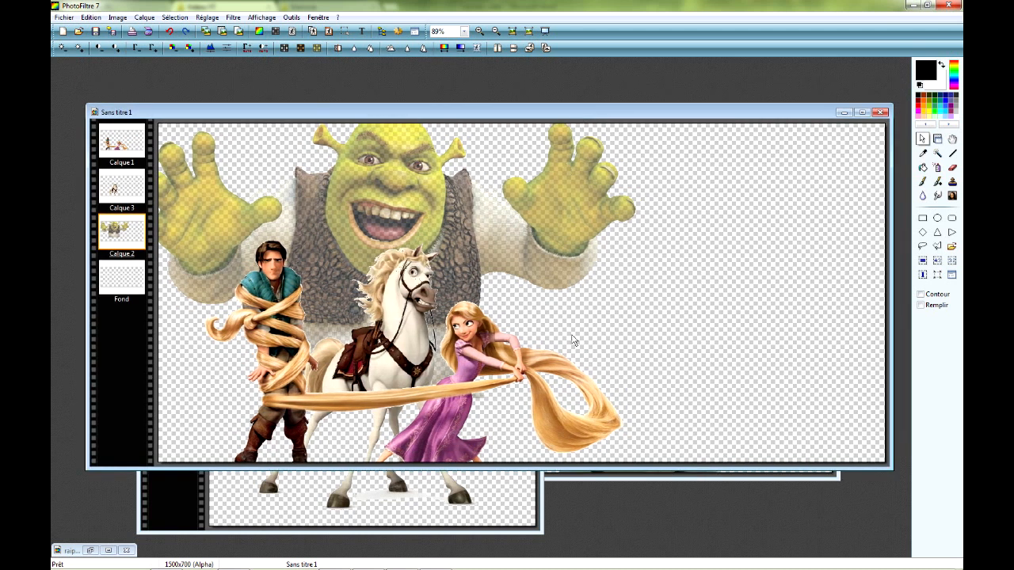
Check which file format is offered for saving the image with its separate layers, and leave without saving.
{"action": "left_click", "coordinate": [95, 32]}
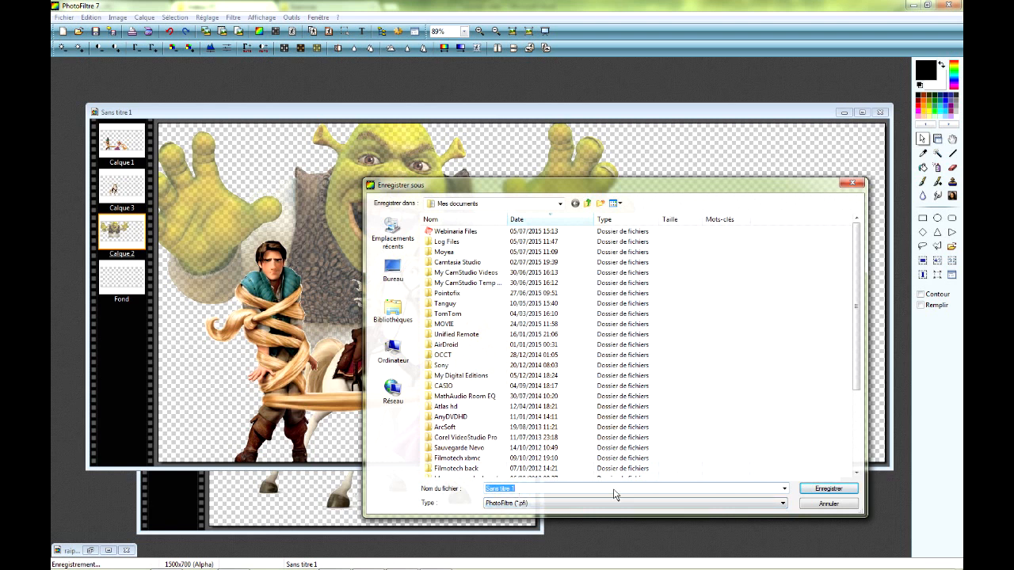
{"action": "left_click_drag", "start_coordinate": [599, 188], "coordinate": [671, 285]}
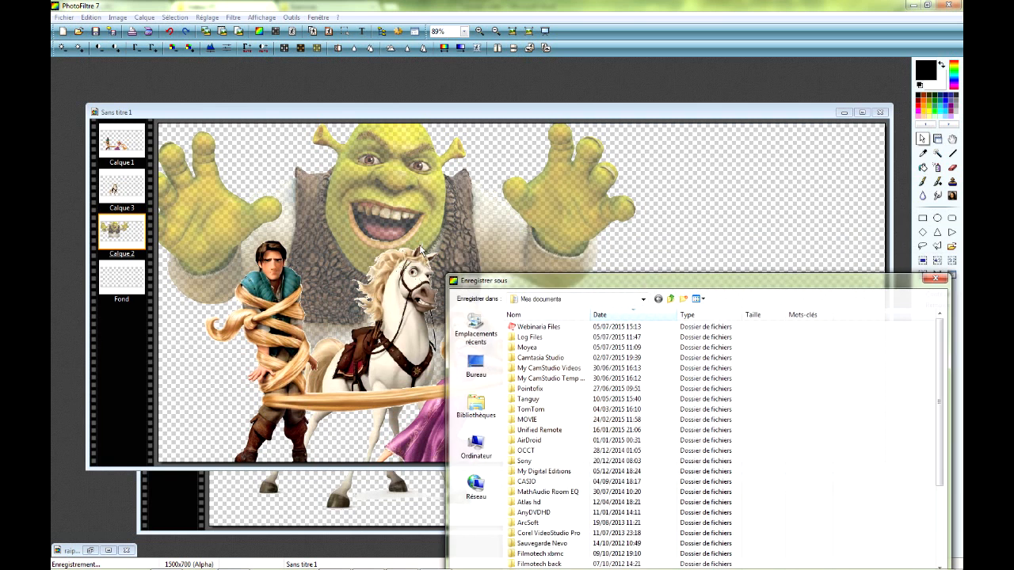
{"action": "left_click", "coordinate": [935, 279]}
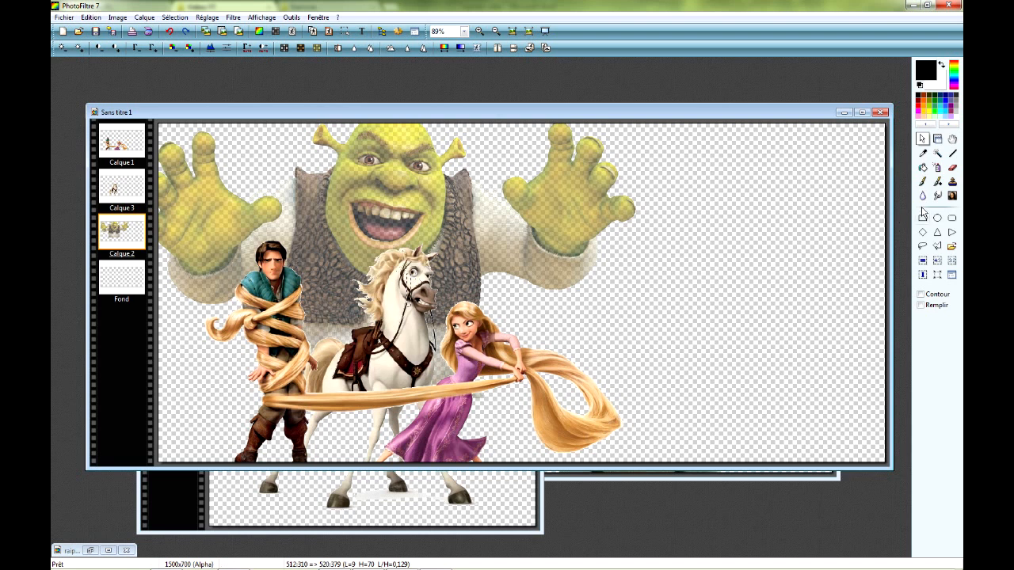
Shift the horse layer slightly down and to the left, between the tied man and Rapunzel.
{"action": "left_click", "coordinate": [937, 138]}
{"action": "left_click_drag", "start_coordinate": [395, 312], "coordinate": [387, 322]}
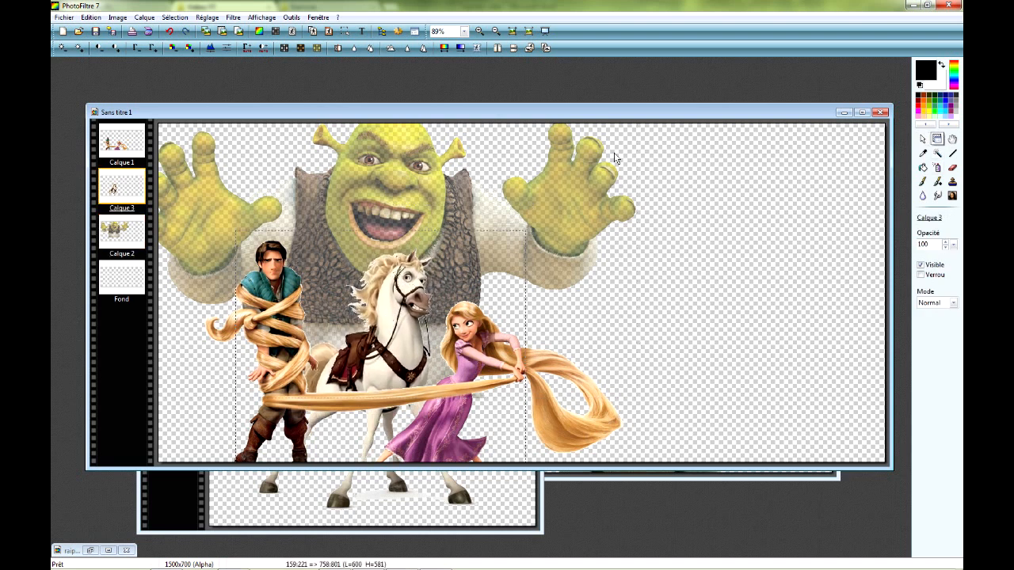
{"action": "left_click_drag", "start_coordinate": [538, 116], "coordinate": [534, 103]}
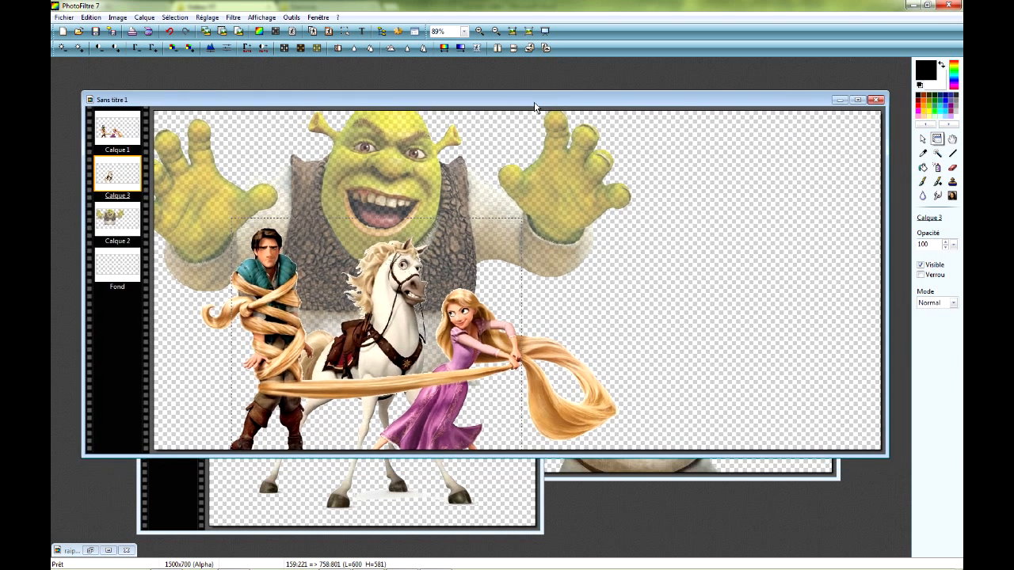